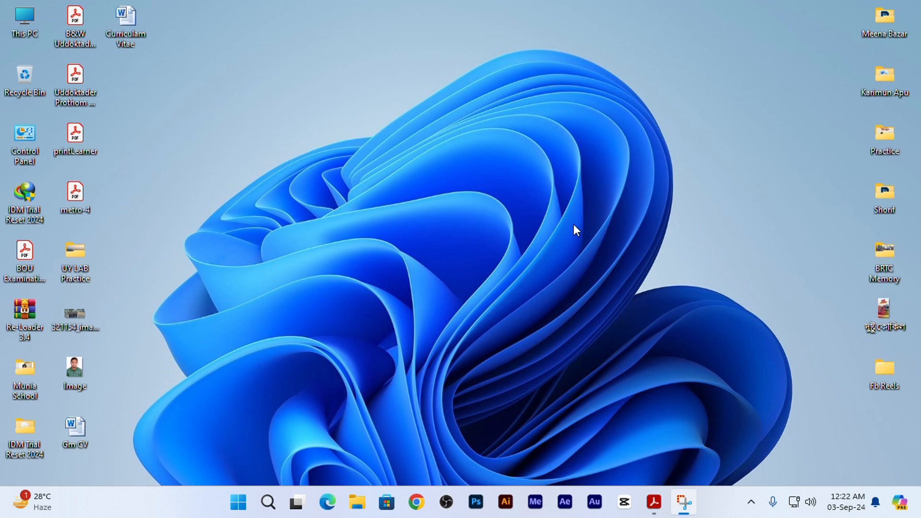
# - Launch Microsoft Word from the Office 10 app group and start with a blank document
pyautogui.click(239, 501)
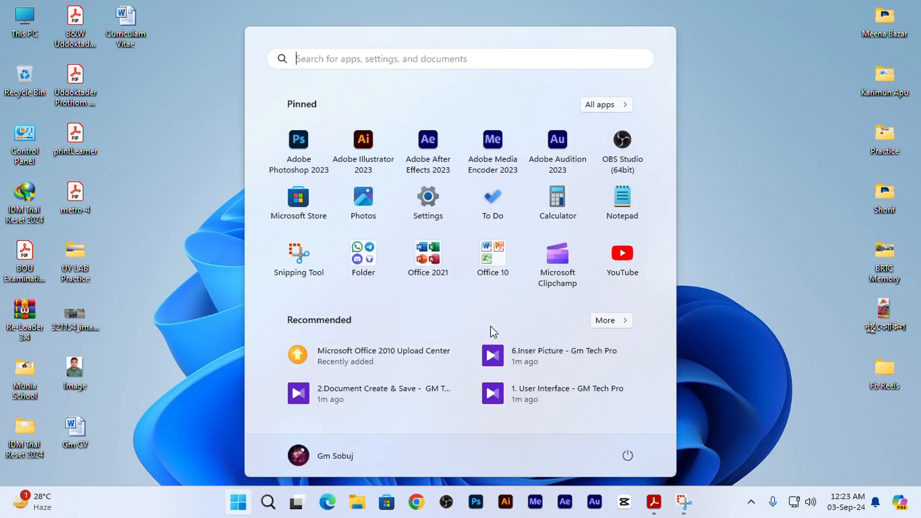
pyautogui.click(492, 254)
pyautogui.click(360, 214)
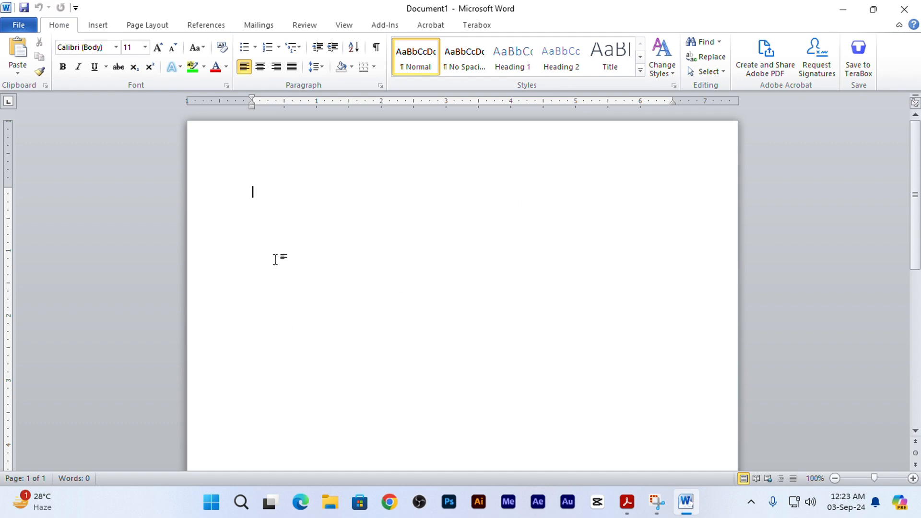
# - Insert a table with 4 columns and 21 rows, keeping the fixed column width on Auto
pyautogui.click(93, 27)
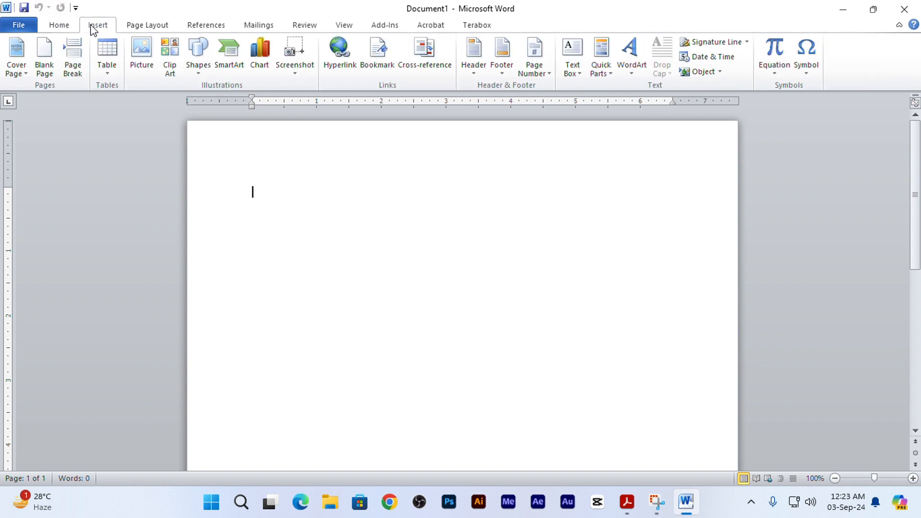
pyautogui.click(111, 74)
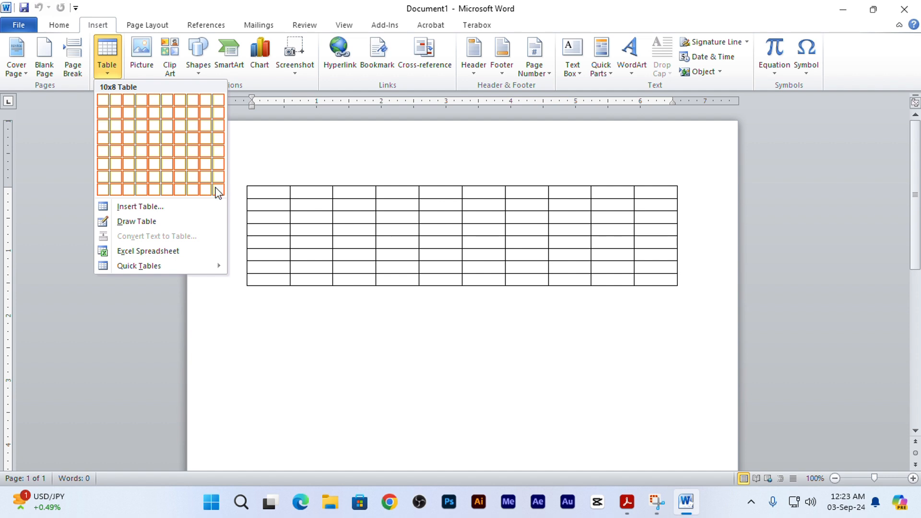
pyautogui.click(174, 205)
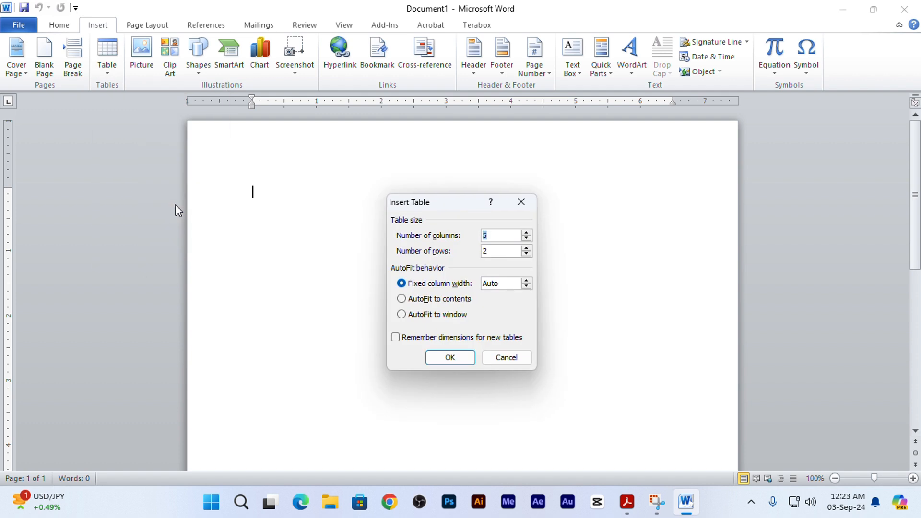
pyautogui.moveTo(456, 202); pyautogui.dragTo(366, 185)
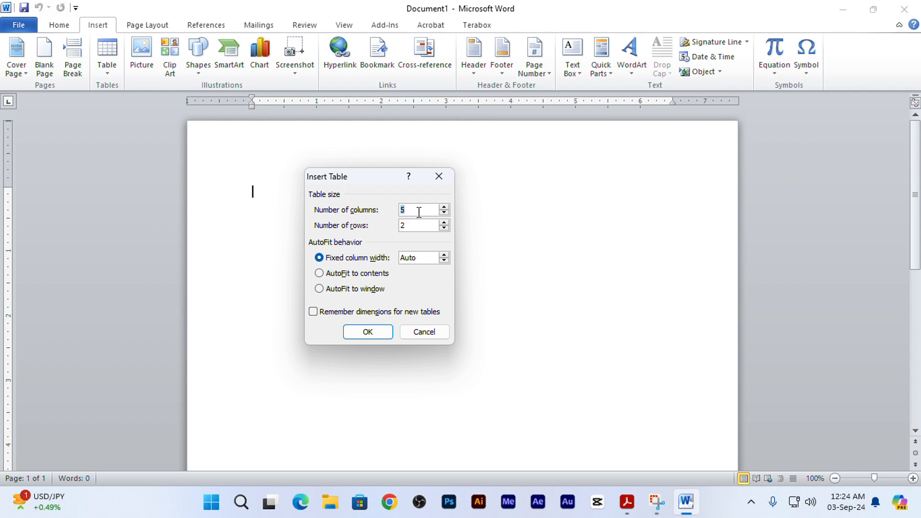
pyautogui.write('4')
pyautogui.click(424, 226)
pyautogui.click(369, 332)
# - Fill the table's first row with the headings Sl., Name, Address and Phone
pyautogui.scroll(-6, 555, 298)
pyautogui.scroll(6, 360, 298)
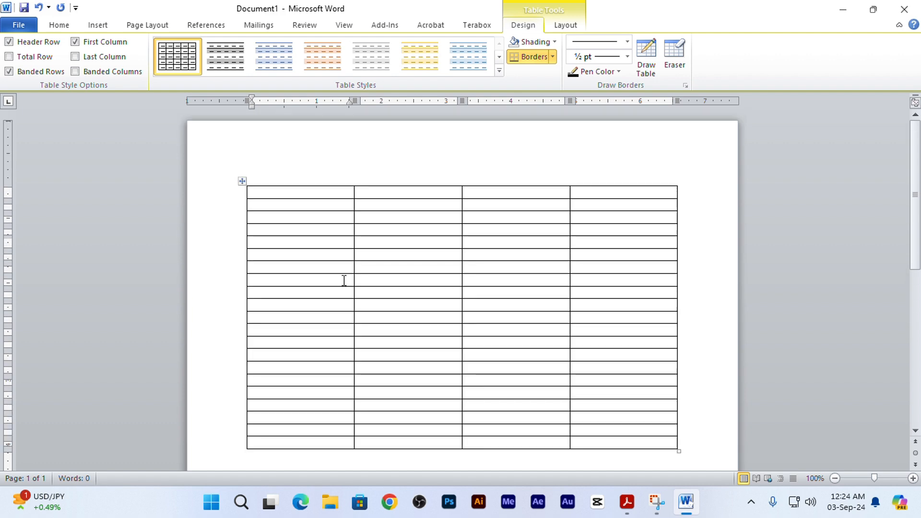
pyautogui.scroll(-3, 393, 242)
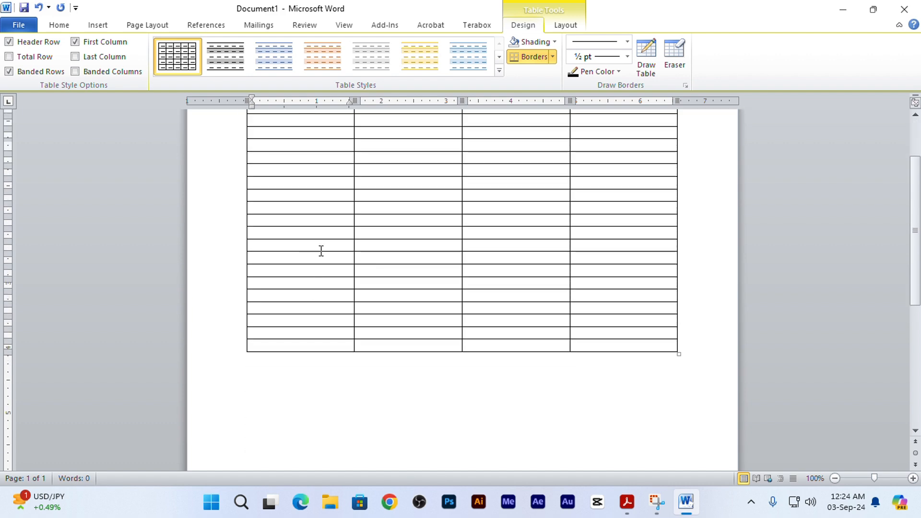
pyautogui.scroll(2, 321, 251)
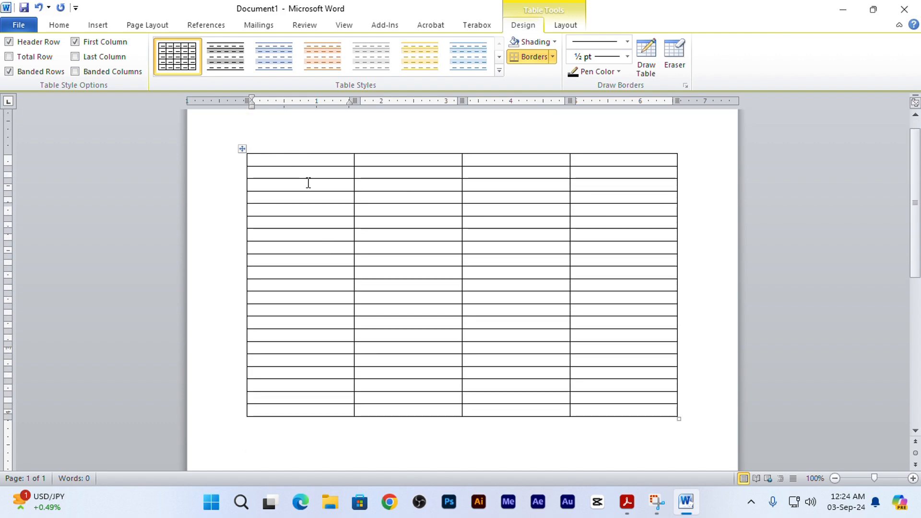
pyautogui.scroll(1, 317, 249)
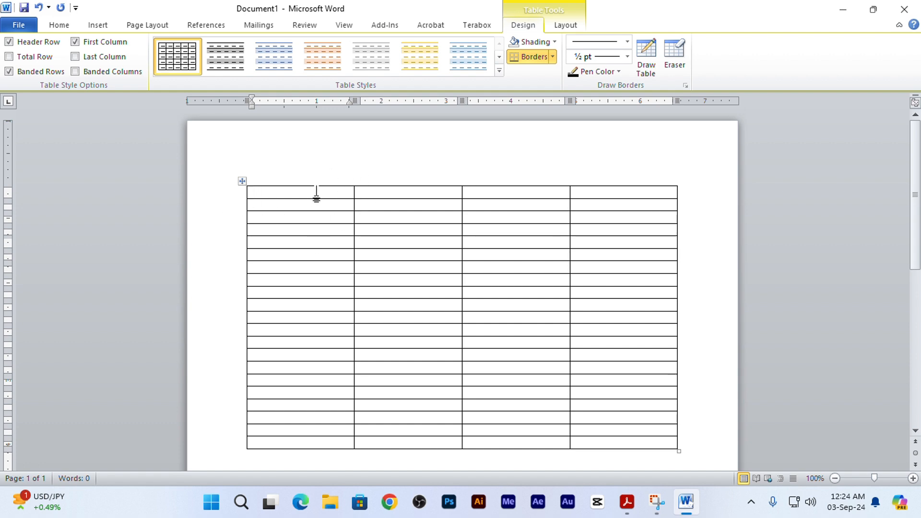
pyautogui.write('Sl.')
pyautogui.press('Tab')
pyautogui.write('Name')
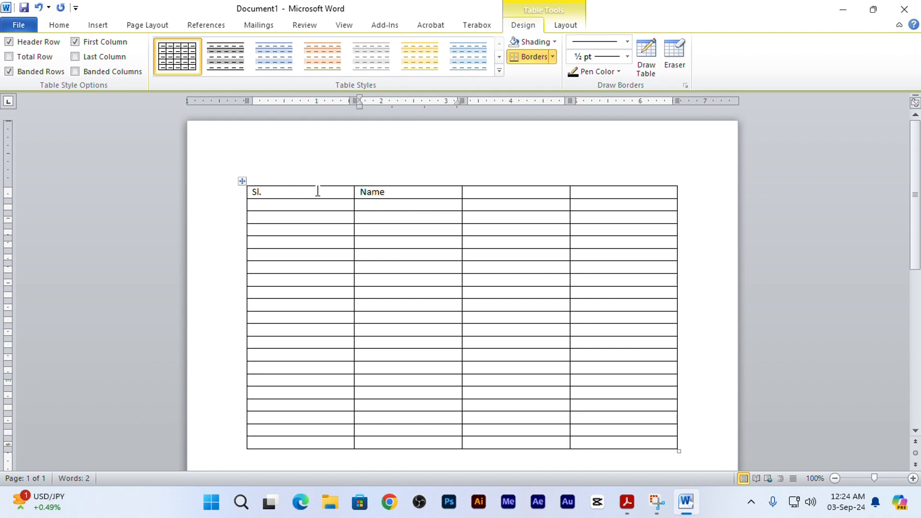
pyautogui.press('Tab')
pyautogui.write('Address')
pyautogui.press('Tab')
pyautogui.write('Phone')
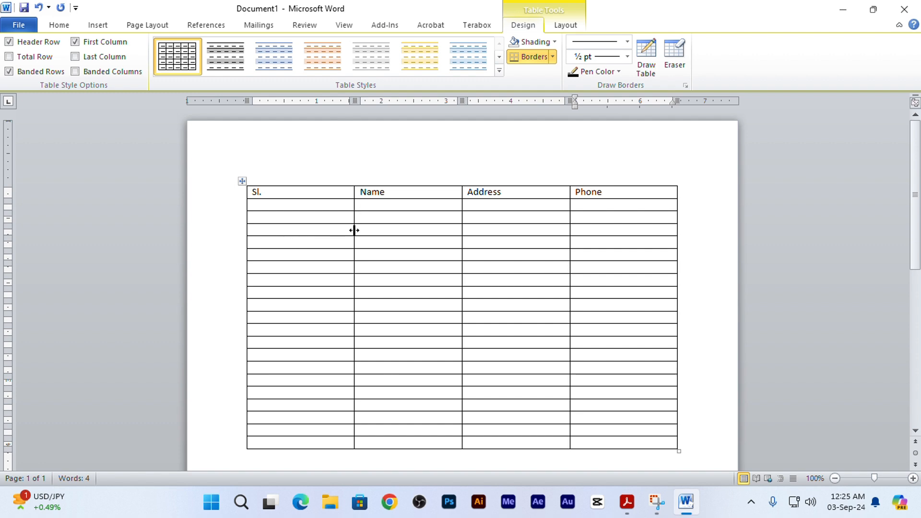
# - Narrow the Sl. column to fit its heading and widen the Address column by moving its border with Name
pyautogui.moveTo(354, 231); pyautogui.dragTo(279, 235)
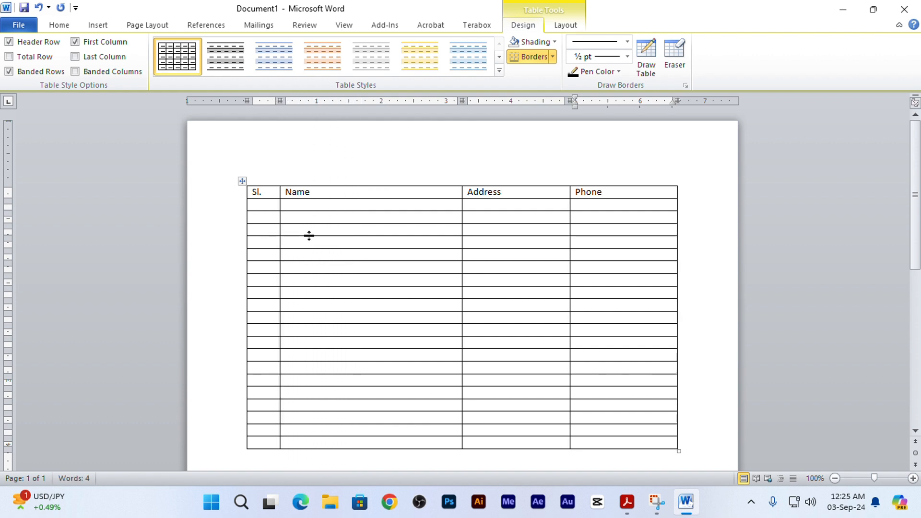
pyautogui.moveTo(460, 219); pyautogui.dragTo(429, 222)
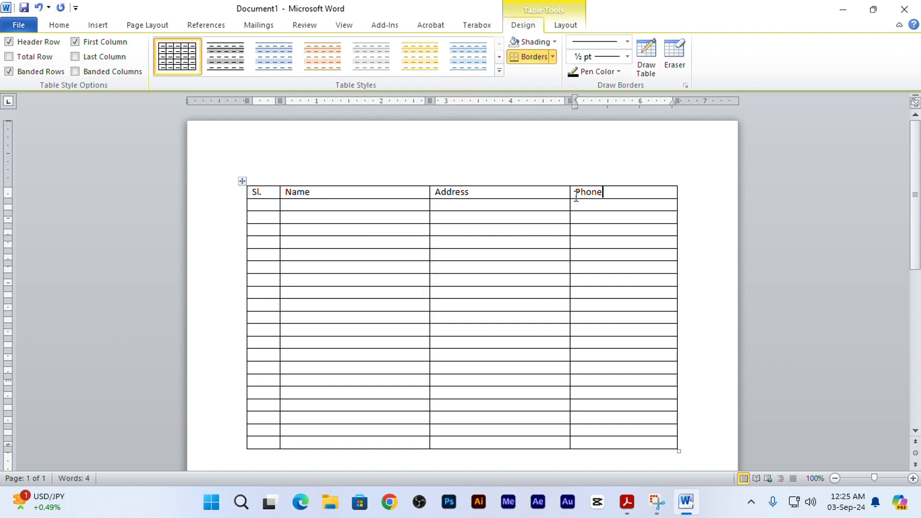
pyautogui.moveTo(386, 208)
pyautogui.mouseDown()
pyautogui.moveTo(382, 253)
pyautogui.moveTo(394, 209)
pyautogui.mouseUp()
pyautogui.click(383, 207)
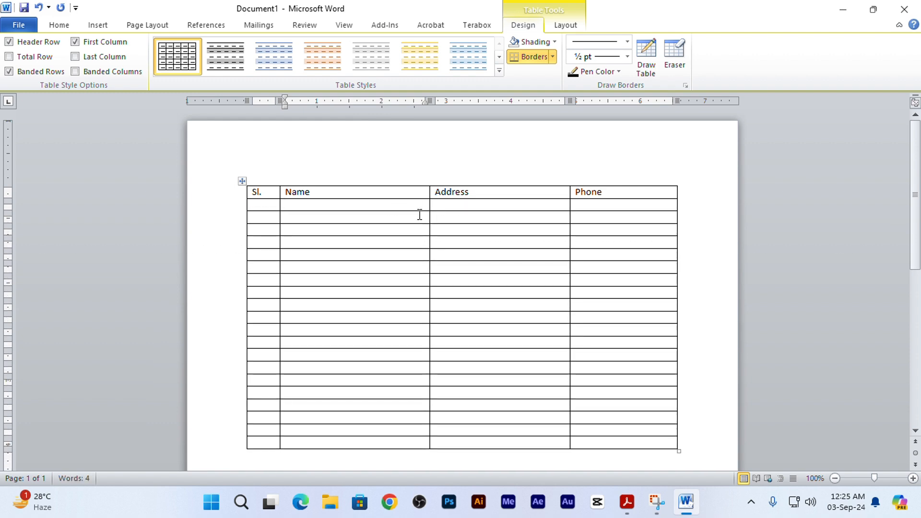
# - Apply automatic numbering to all Sl. cells below the heading so the rows are numbered 1 to 20
pyautogui.scroll(-1, 258, 205)
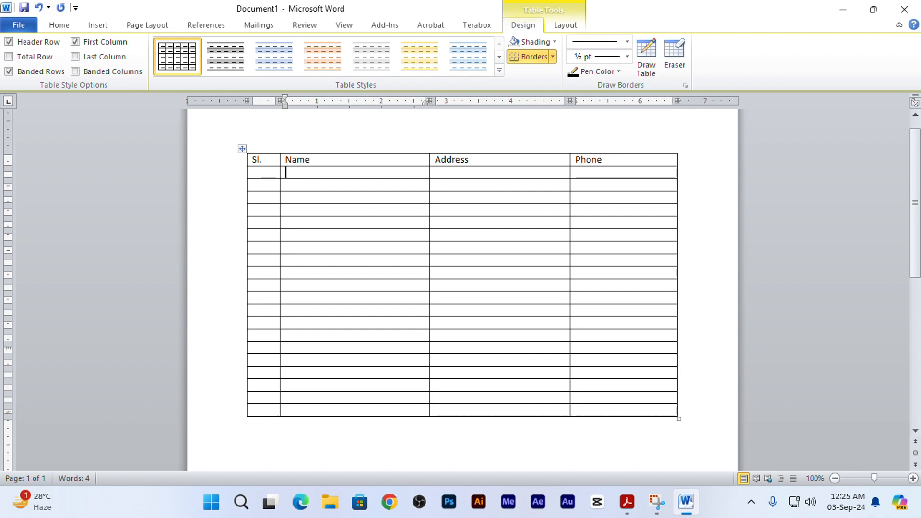
pyautogui.moveTo(263, 172); pyautogui.dragTo(263, 404)
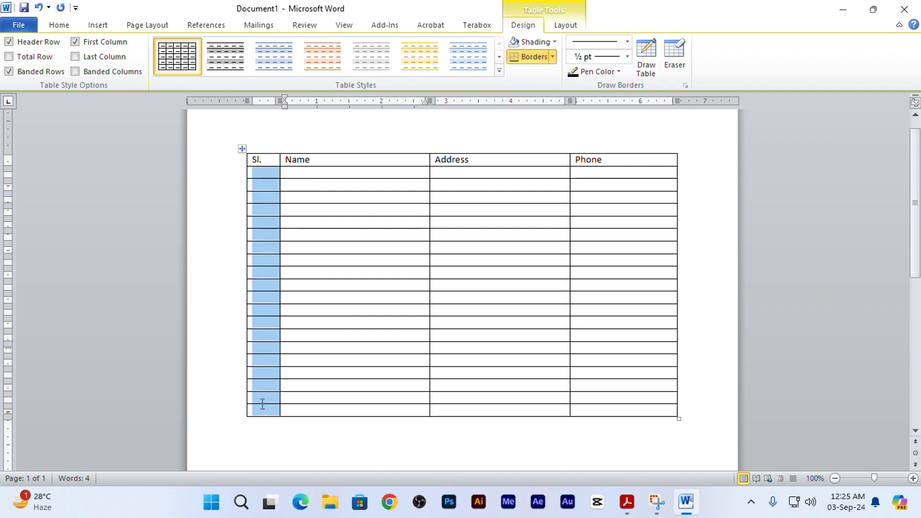
pyautogui.click(59, 25)
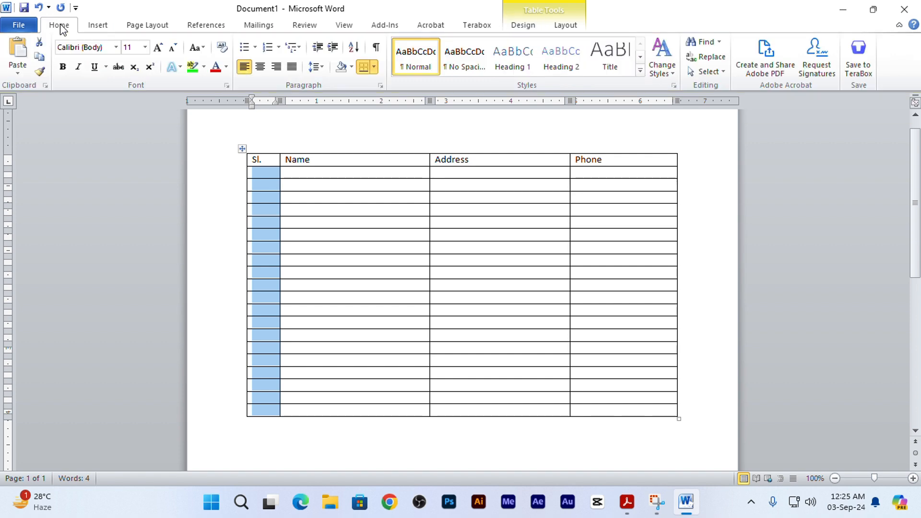
pyautogui.click(266, 47)
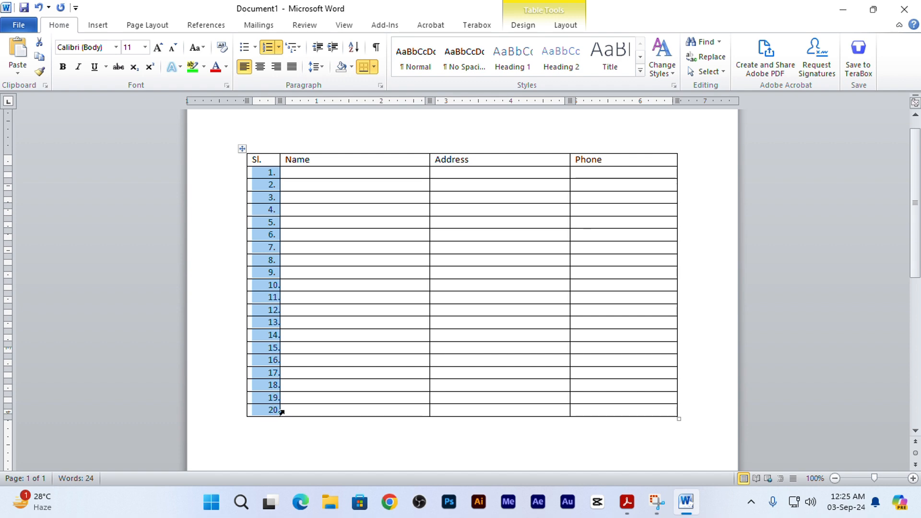
pyautogui.click(280, 412)
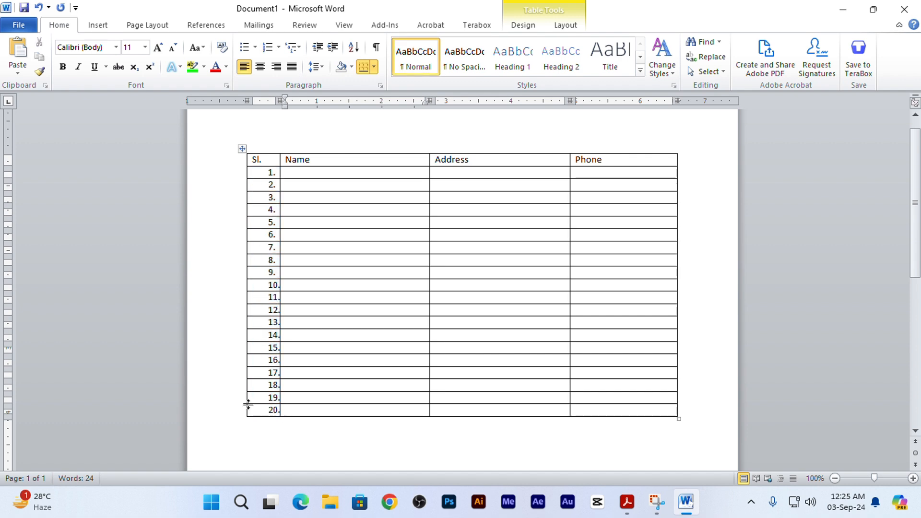
# - Shift the list numbers in the Sl. column to the left so they fit inside their cells
pyautogui.click(271, 173)
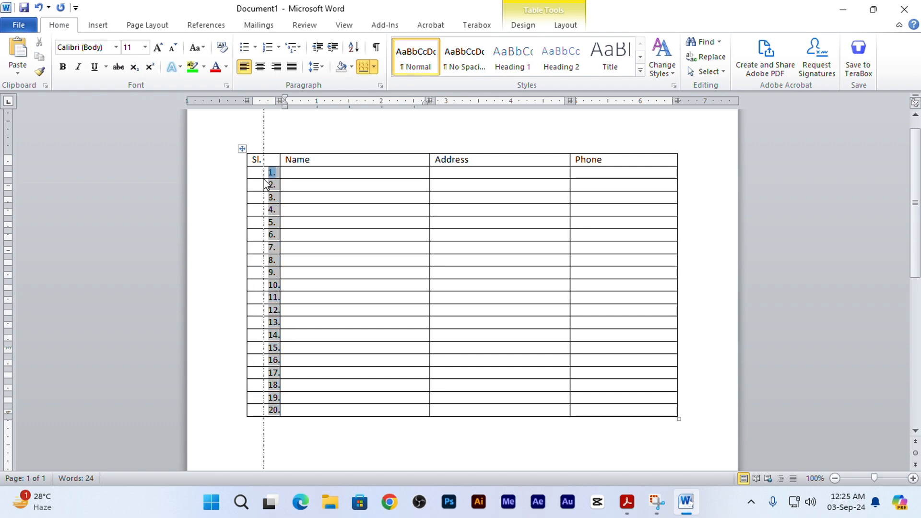
pyautogui.hotkey('ctrl', 'e')
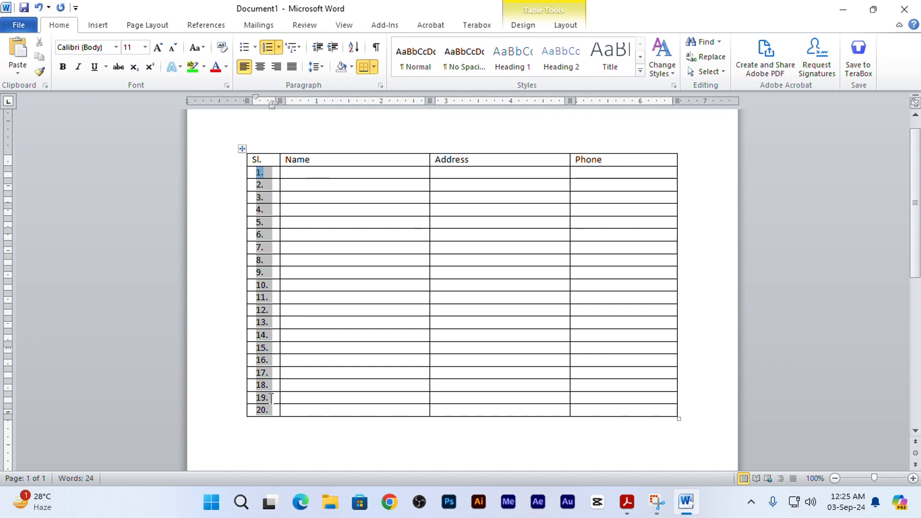
pyautogui.click(302, 408)
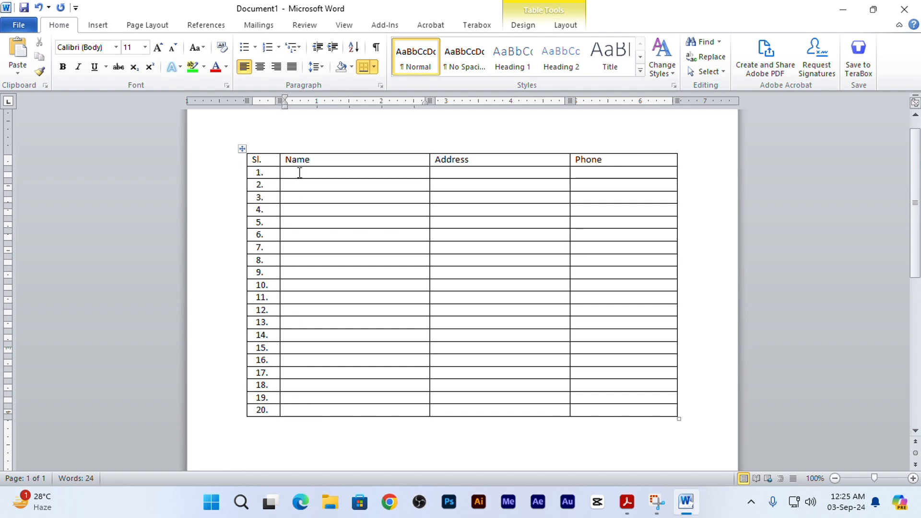
# - Enter the person's full name and address in the row numbered 1
pyautogui.click(299, 173)
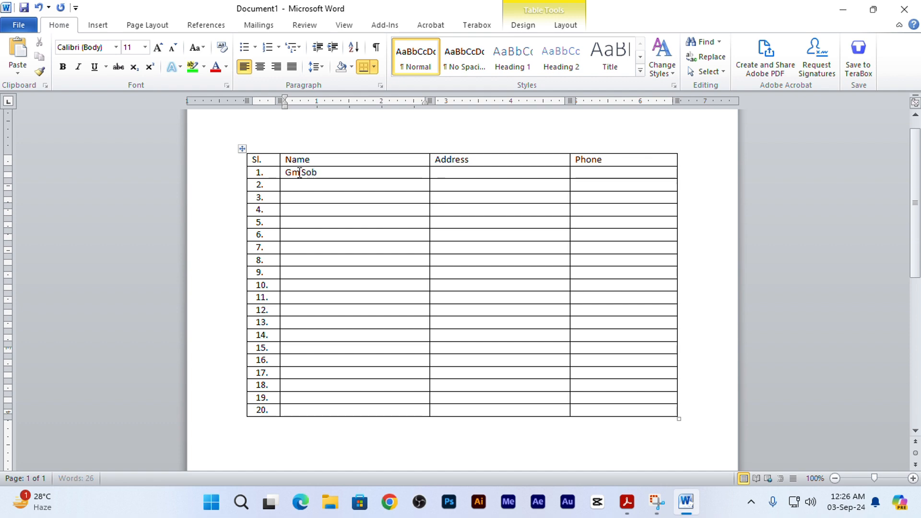
pyautogui.click(476, 172)
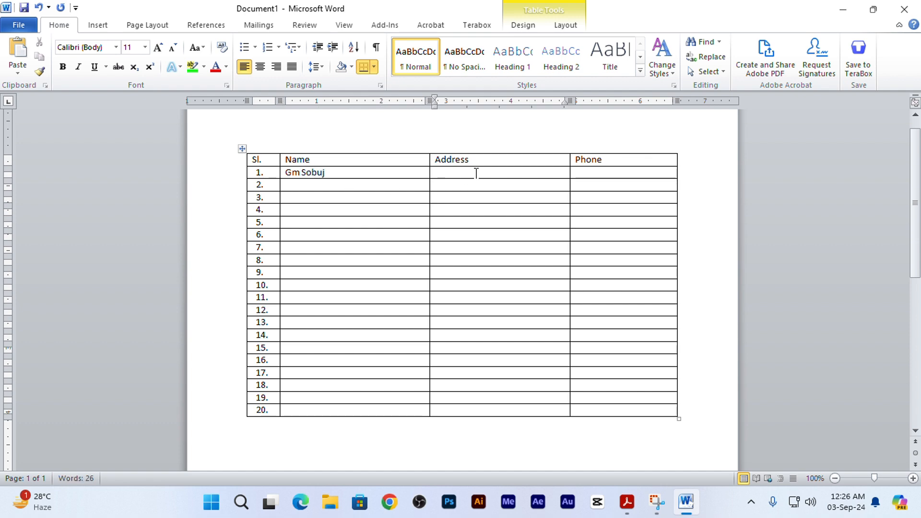
pyautogui.write('Singra, Natore')
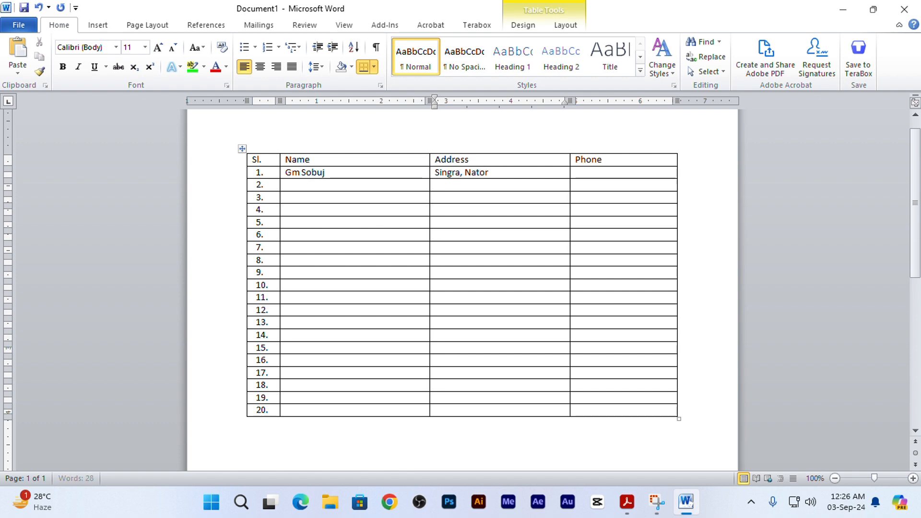
# - Enter the person's phone number in row 1 and add a period at the end of the address
pyautogui.press('Tab')
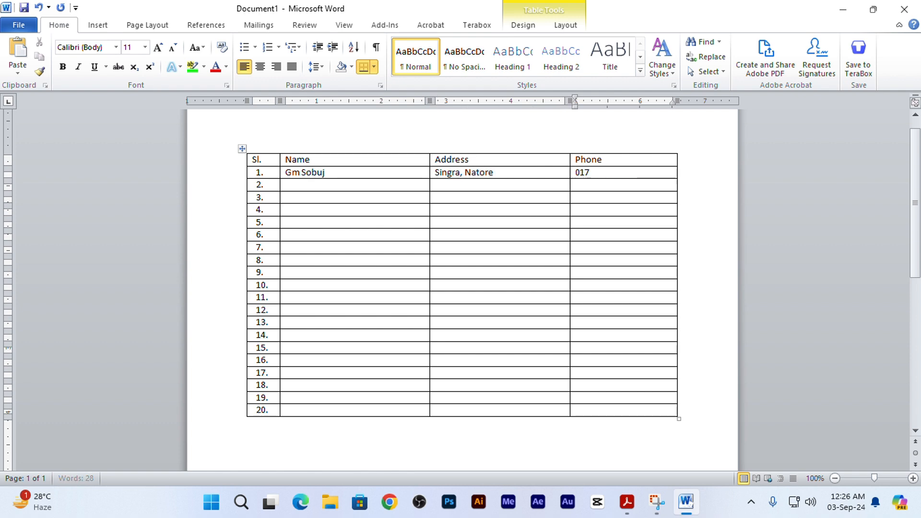
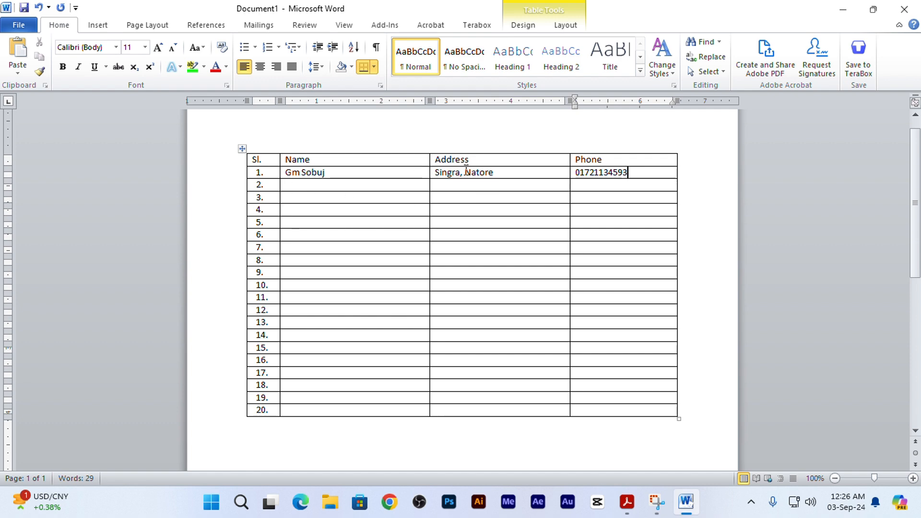
pyautogui.click(511, 173)
pyautogui.write('.')
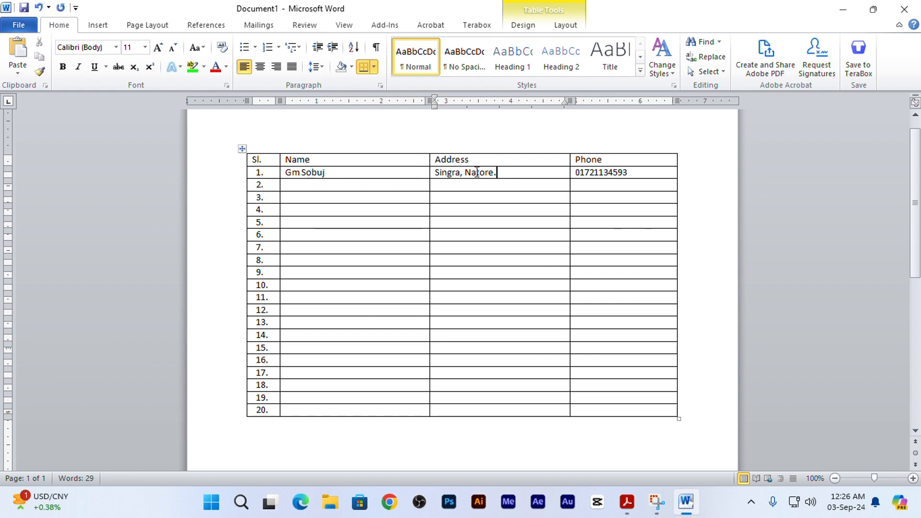
# - Copy the address from row 1 into the Address cells of rows 2 to 20
pyautogui.moveTo(511, 172); pyautogui.dragTo(454, 177)
pyautogui.hotkey('ctrl', 'c')
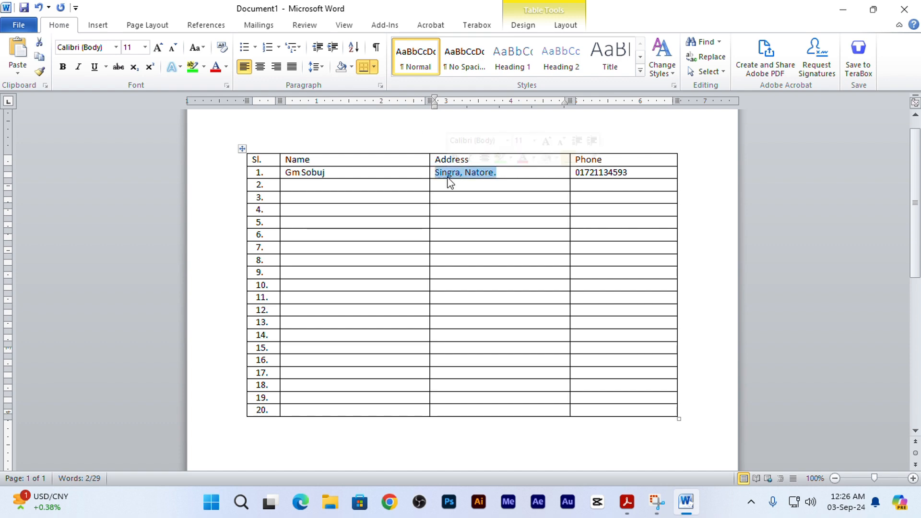
pyautogui.moveTo(447, 185); pyautogui.dragTo(467, 406)
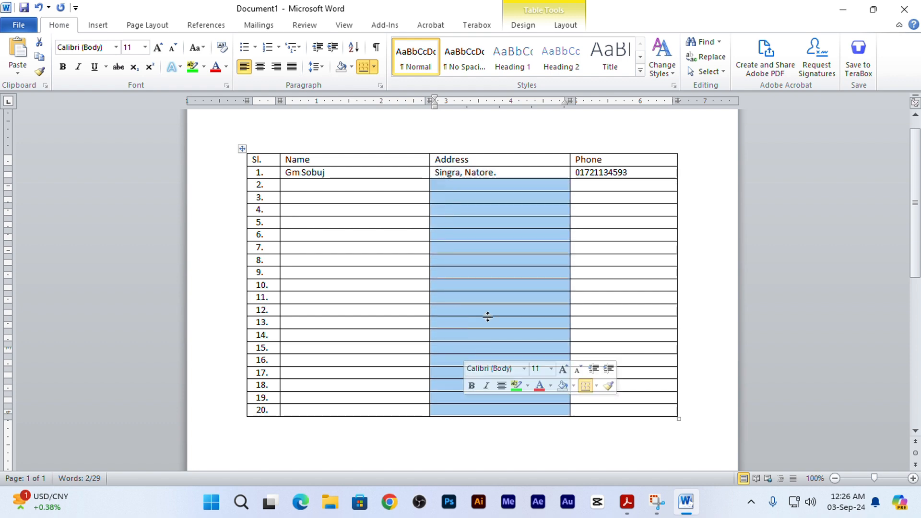
pyautogui.hotkey('ctrl', 'v')
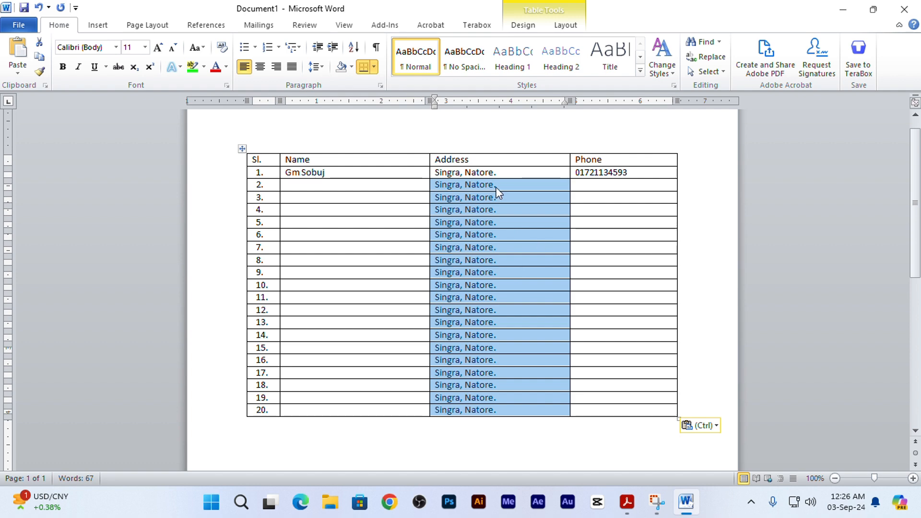
pyautogui.click(516, 183)
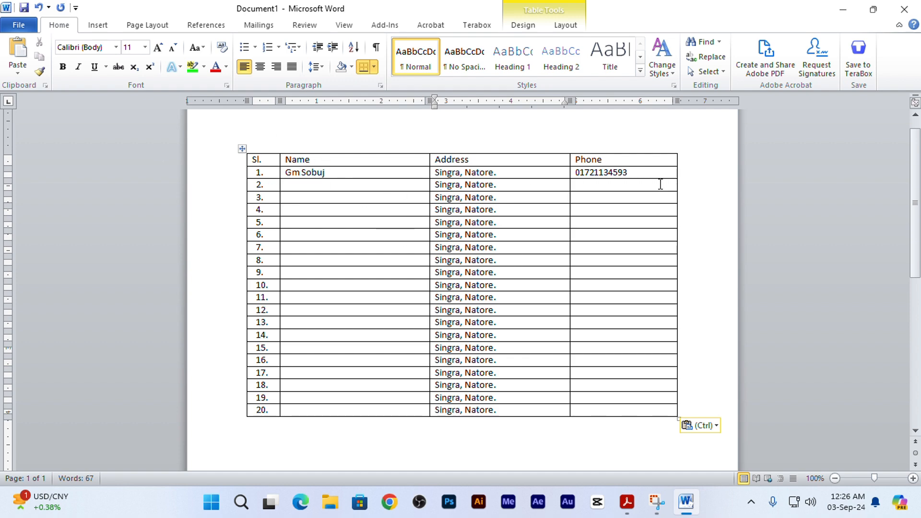
# - Format the header row text as 14 pt bold and shade the row green
pyautogui.moveTo(600, 159); pyautogui.dragTo(254, 153)
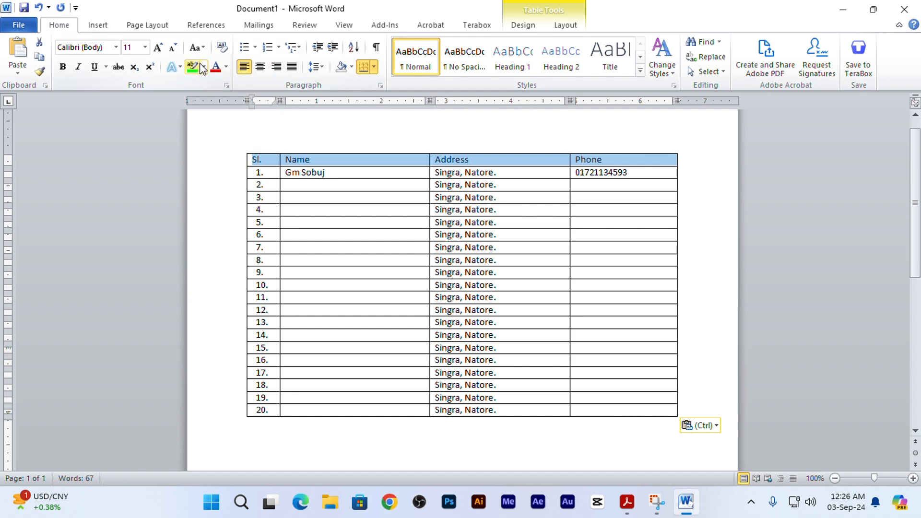
pyautogui.click(145, 47)
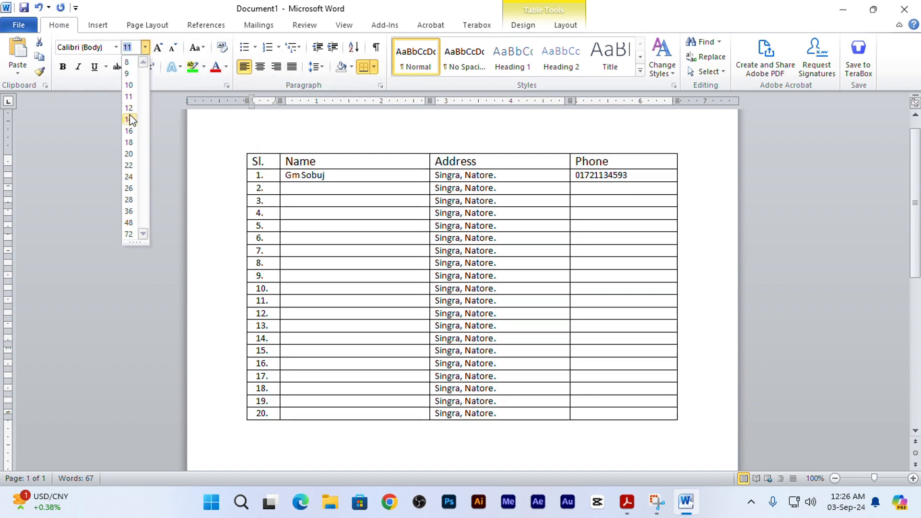
pyautogui.click(130, 119)
pyautogui.click(58, 68)
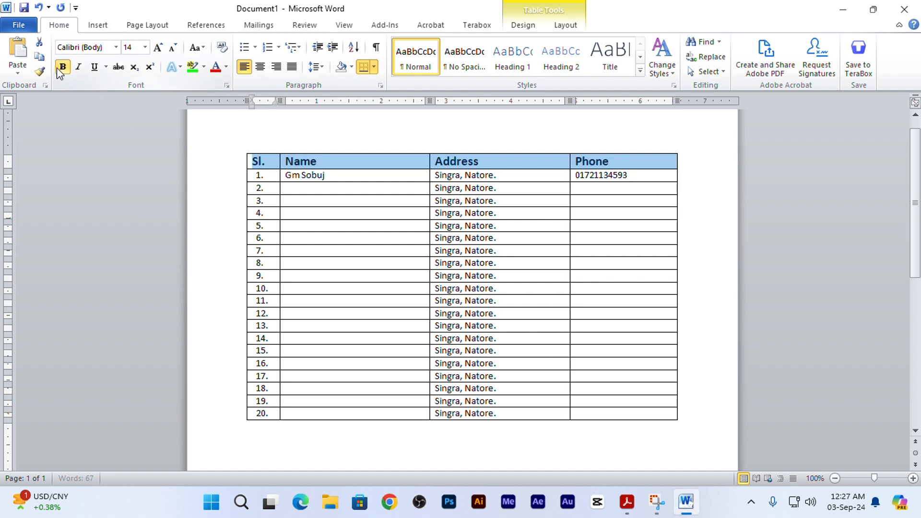
pyautogui.click(352, 68)
pyautogui.click(402, 165)
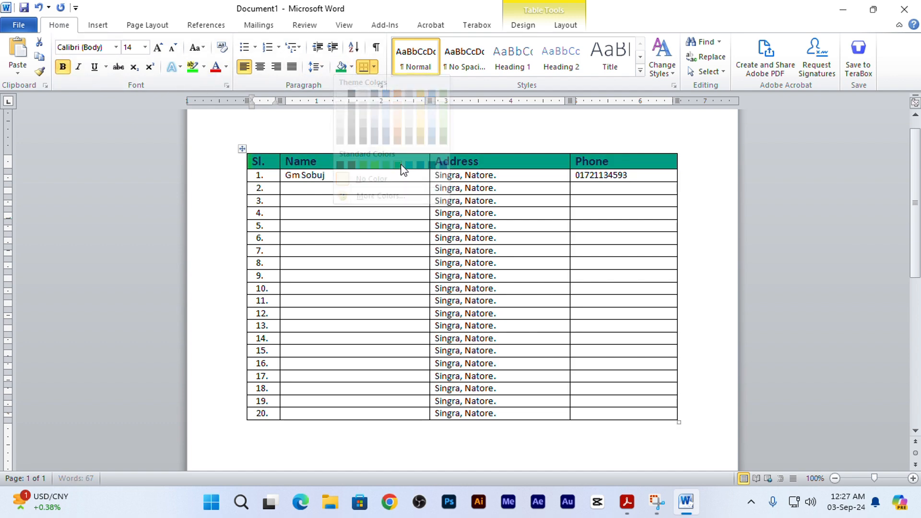
# - Shade the numbered cells 1 to 20 in the Sl. column with the lightest green theme colour
pyautogui.moveTo(269, 175); pyautogui.dragTo(248, 410)
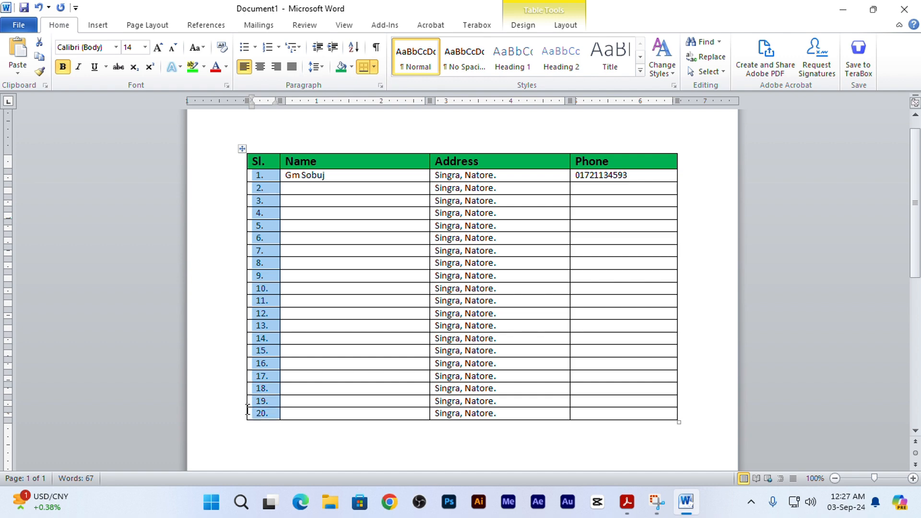
pyautogui.click(350, 70)
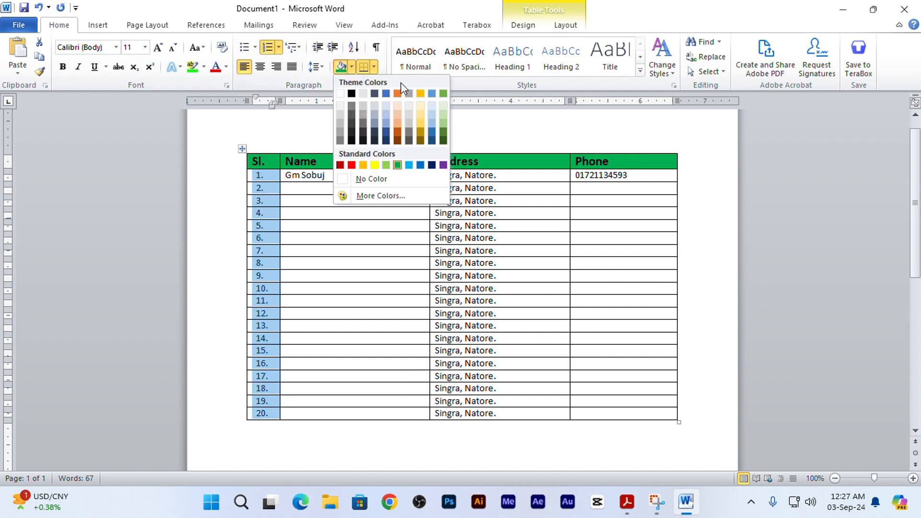
pyautogui.click(444, 105)
pyautogui.click(632, 214)
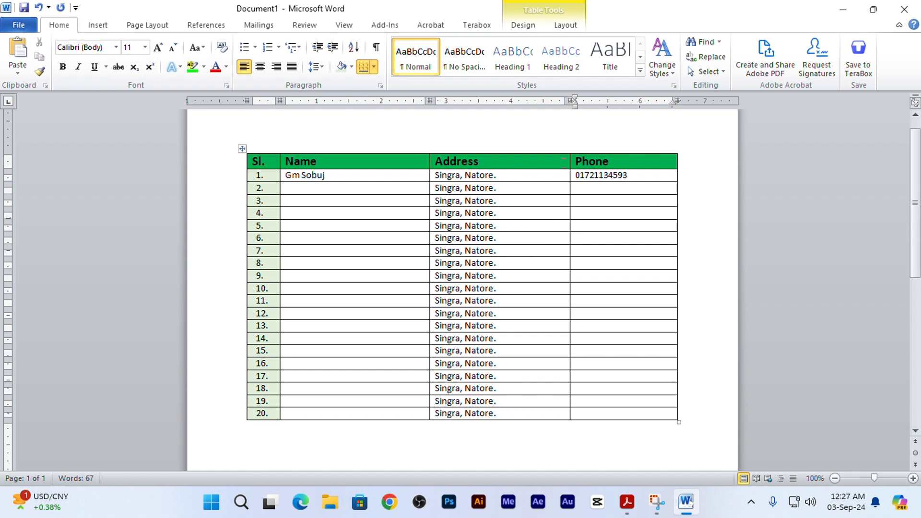
# - Use Draw Table to split row 1's Phone cell with a horizontal line below the phone number
pyautogui.click(106, 28)
pyautogui.click(106, 57)
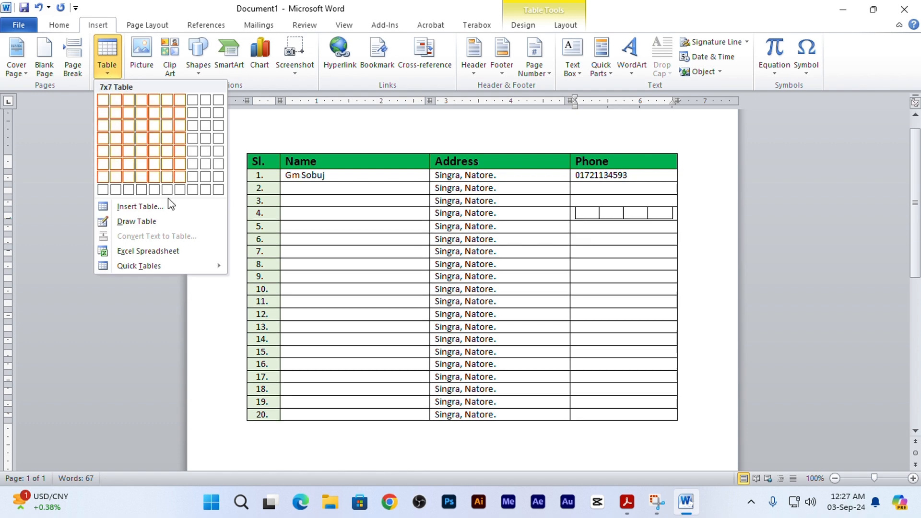
pyautogui.click(145, 221)
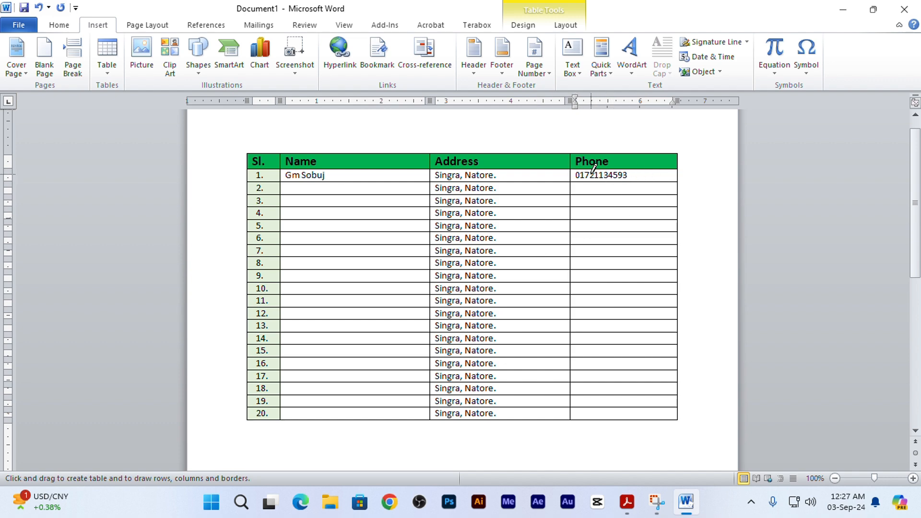
pyautogui.moveTo(572, 175); pyautogui.dragTo(675, 175)
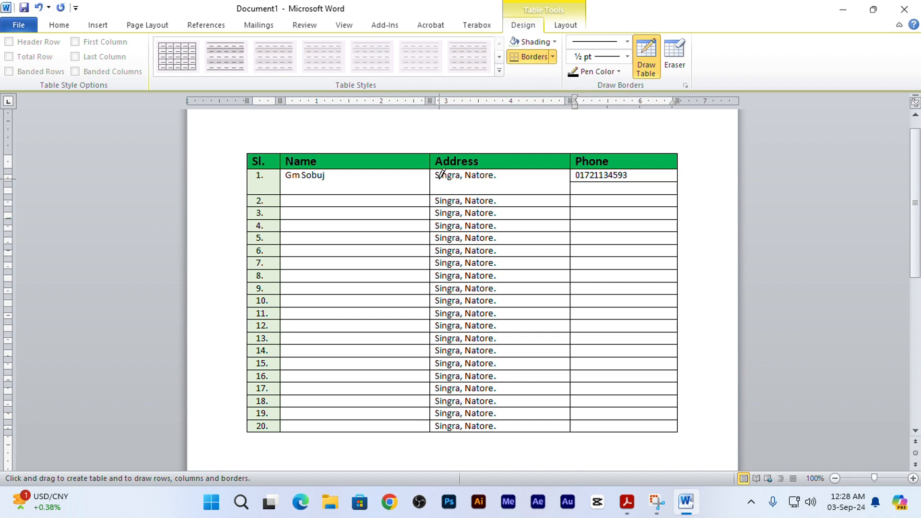
# - Draw a vertical line through the Address cells of rows 1 to 20 and subdivide the lower part of row 1's Phone cell
pyautogui.moveTo(505, 169); pyautogui.dragTo(507, 424)
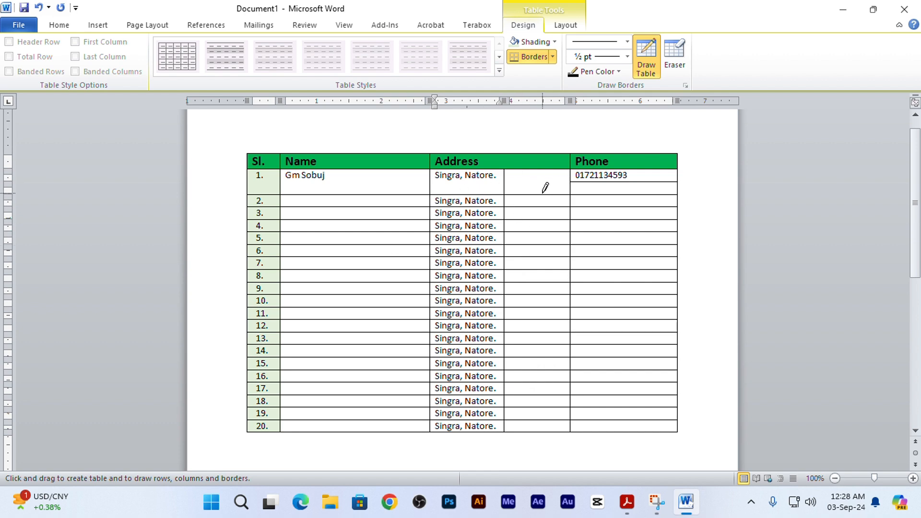
pyautogui.moveTo(624, 179)
pyautogui.mouseDown()
pyautogui.moveTo(628, 191)
pyautogui.moveTo(638, 189)
pyautogui.moveTo(622, 207)
pyautogui.moveTo(623, 183)
pyautogui.moveTo(678, 183)
pyautogui.mouseUp()
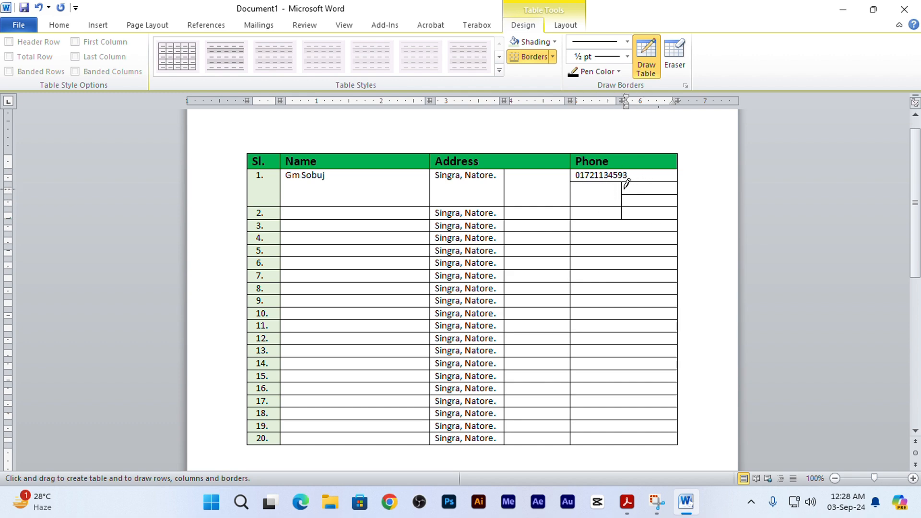
pyautogui.click(645, 54)
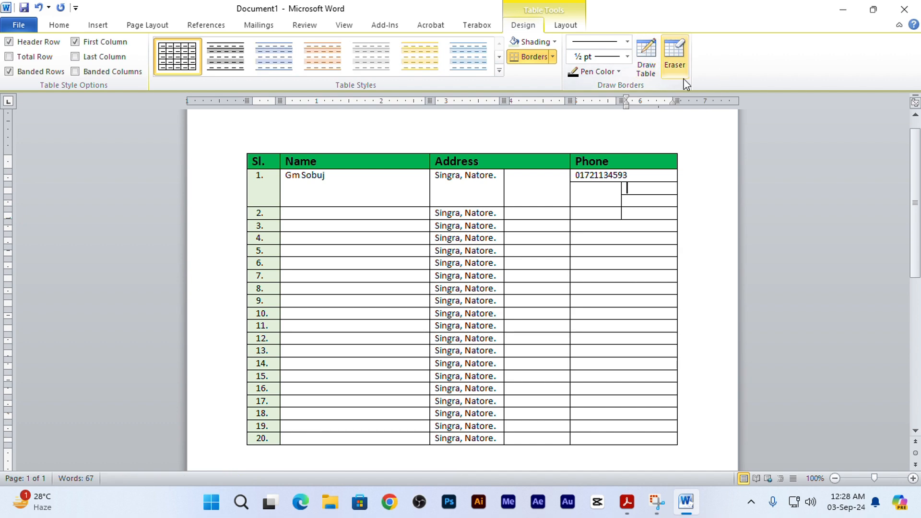
# - Erase the small partition lines inside the lower part of row 1's Phone cell
pyautogui.click(675, 60)
pyautogui.click(623, 188)
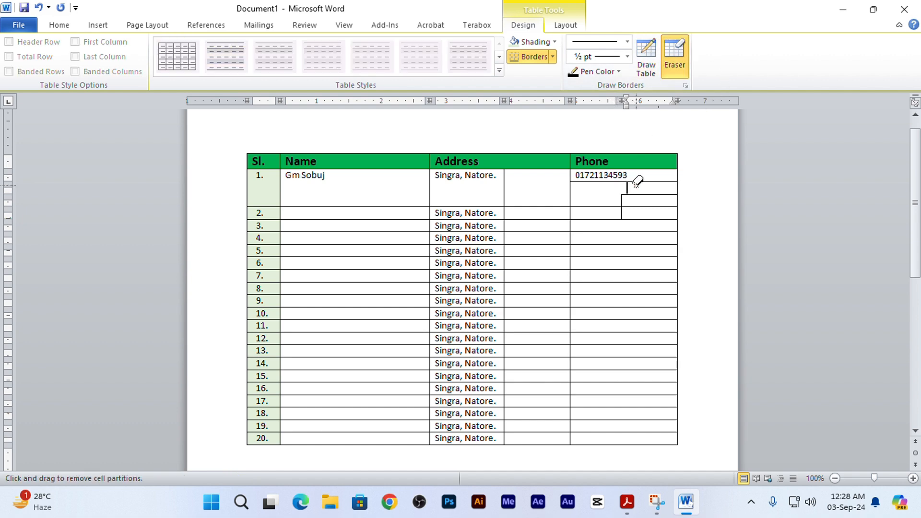
pyautogui.click(640, 197)
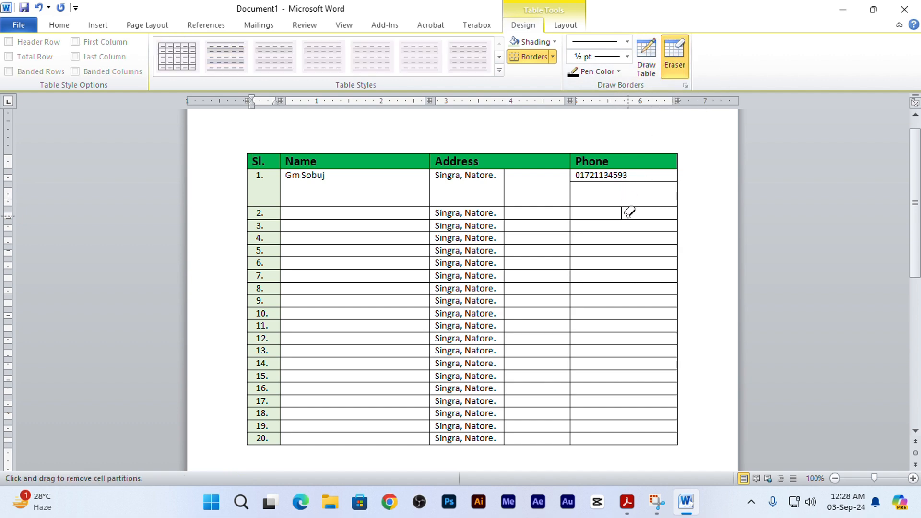
# - Try to erase the leftover short vertical line in row 2's Phone cell and undo the attempt
pyautogui.click(625, 218)
pyautogui.moveTo(655, 184); pyautogui.dragTo(662, 188)
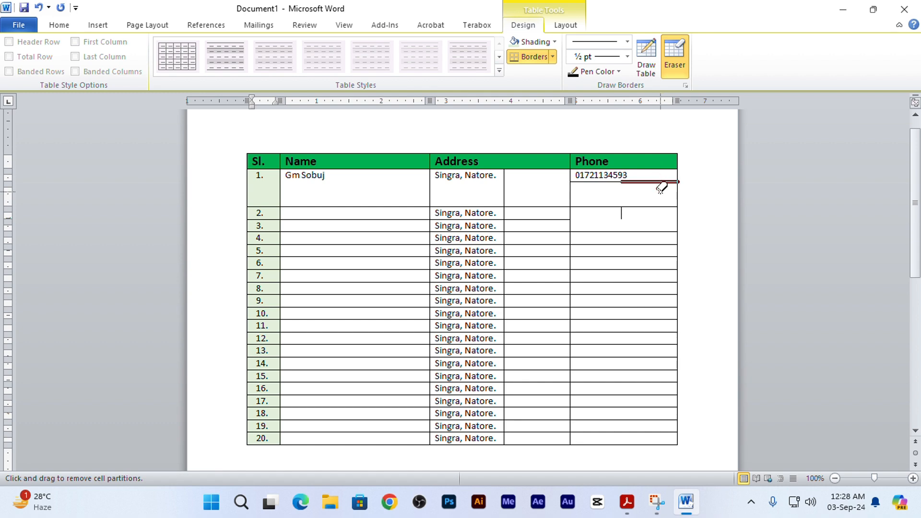
pyautogui.hotkey('ctrl', 'z')
pyautogui.hotkey('ctrl', 'z')
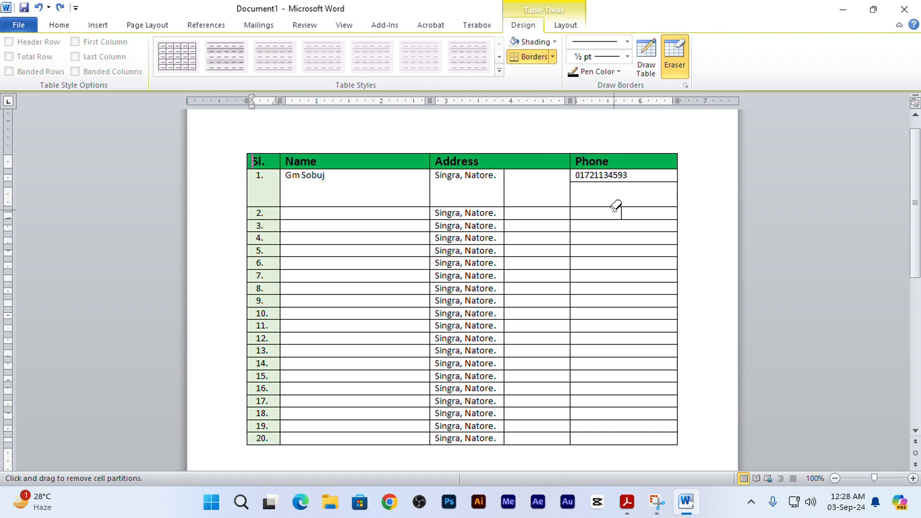
# - Erase the short vertical line in row 2's Phone cell and the horizontal line splitting row 1's Phone cell
pyautogui.moveTo(616, 207)
pyautogui.mouseDown()
pyautogui.moveTo(630, 209)
pyautogui.moveTo(644, 174)
pyautogui.moveTo(656, 187)
pyautogui.moveTo(629, 180)
pyautogui.mouseUp()
pyautogui.hotkey('ctrl', 'z')
pyautogui.hotkey('ctrl', 'z')
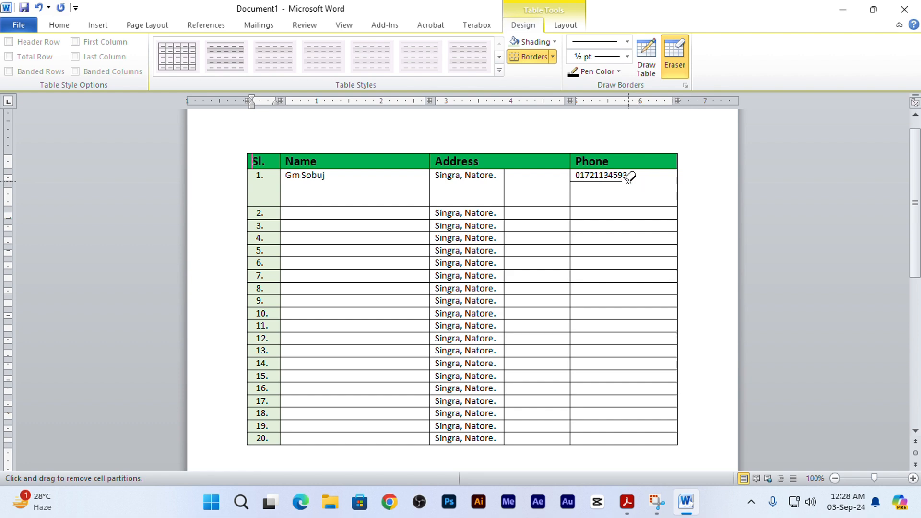
pyautogui.click(612, 182)
pyautogui.scroll(-4, 549, 191)
pyautogui.scroll(4, 589, 316)
pyautogui.press('Escape')
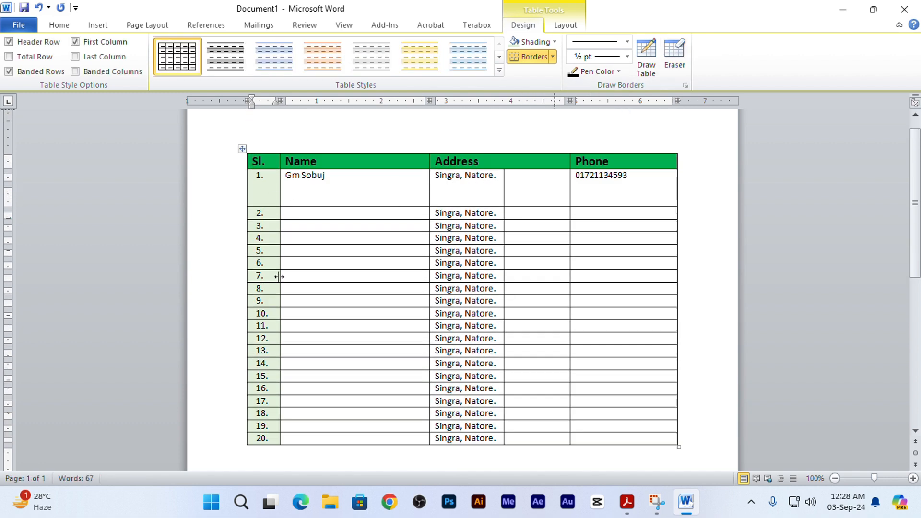
# - Insert a new column to the right of the Phone column
pyautogui.scroll(-4, 312, 316)
pyautogui.scroll(4, 528, 202)
pyautogui.click(633, 150)
pyautogui.scroll(-5, 630, 260)
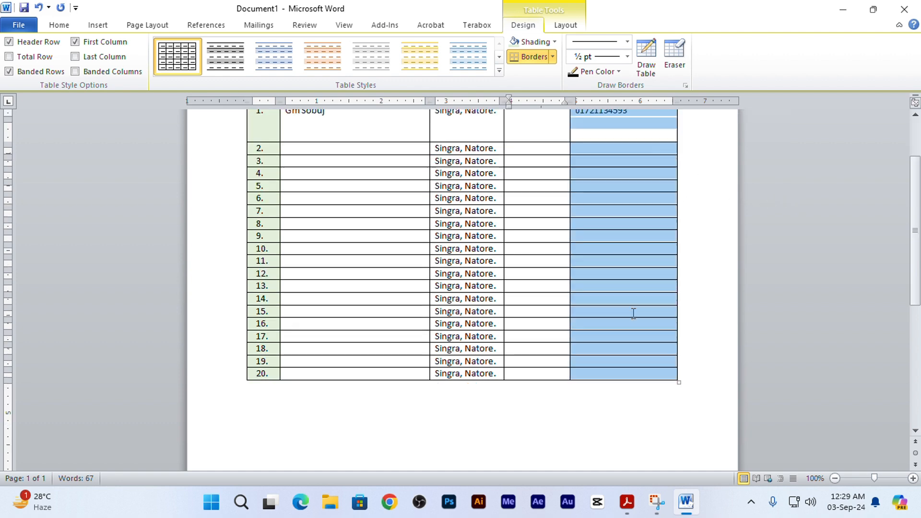
pyautogui.scroll(7, 639, 301)
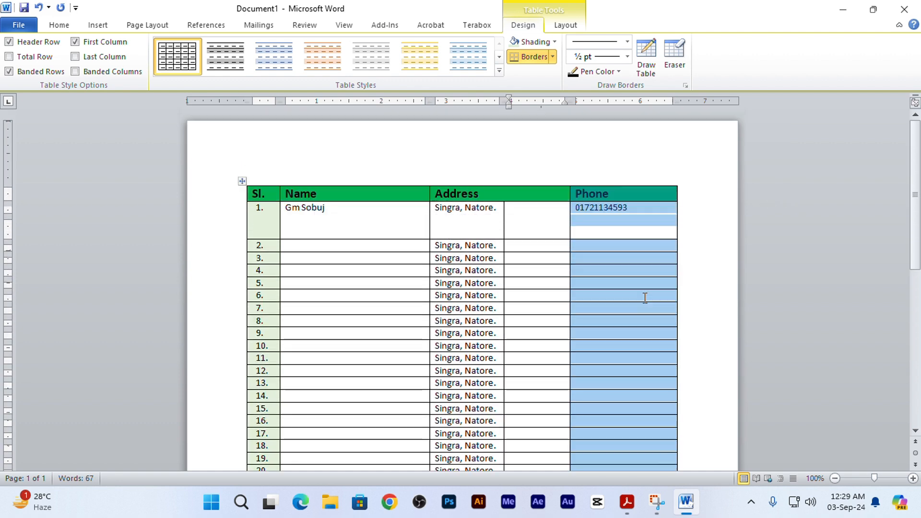
pyautogui.scroll(-2, 624, 237)
pyautogui.click(623, 231)
pyautogui.rightClick(624, 235)
pyautogui.moveTo(656, 240)
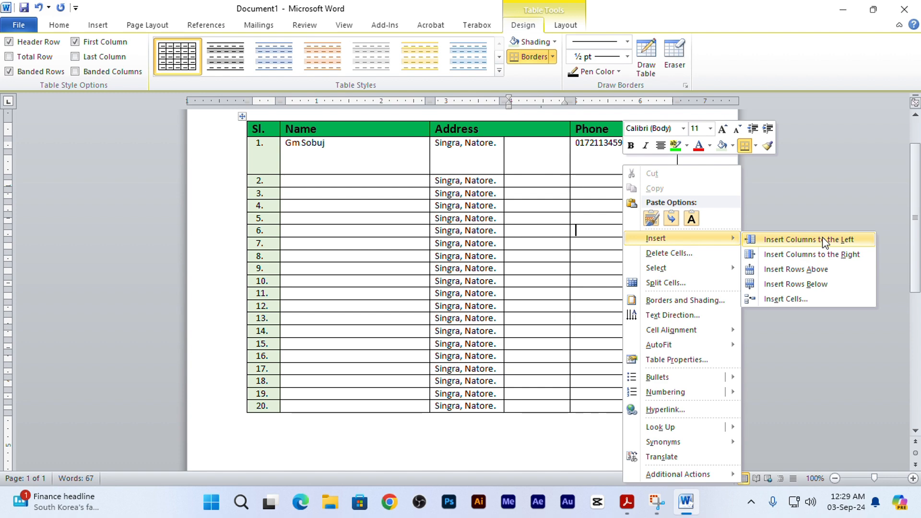
pyautogui.click(837, 256)
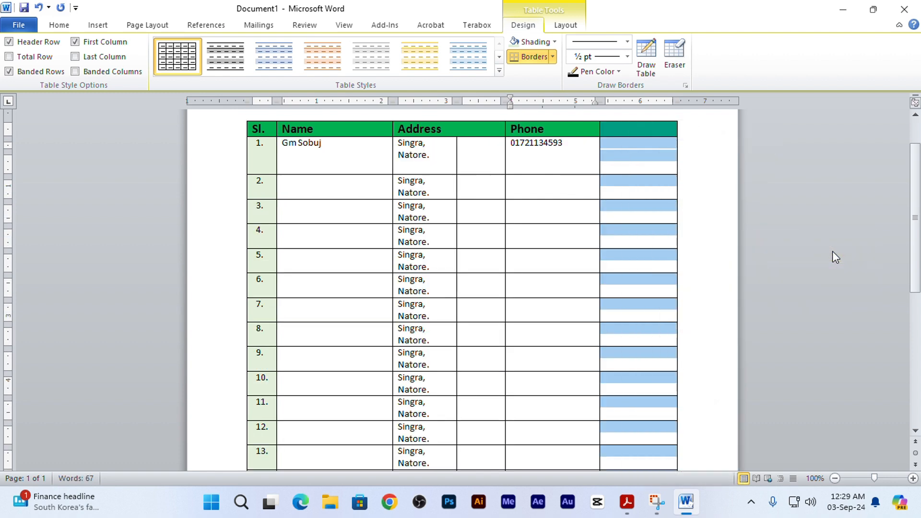
pyautogui.scroll(-10, 663, 365)
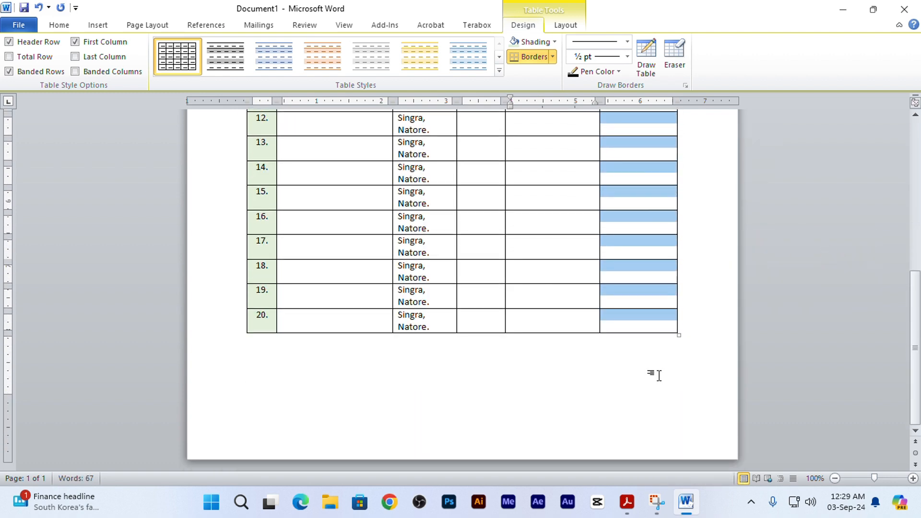
pyautogui.scroll(12, 646, 329)
pyautogui.scroll(1, 627, 312)
# - Try increasing the height of row 1 and undo the change
pyautogui.click(649, 256)
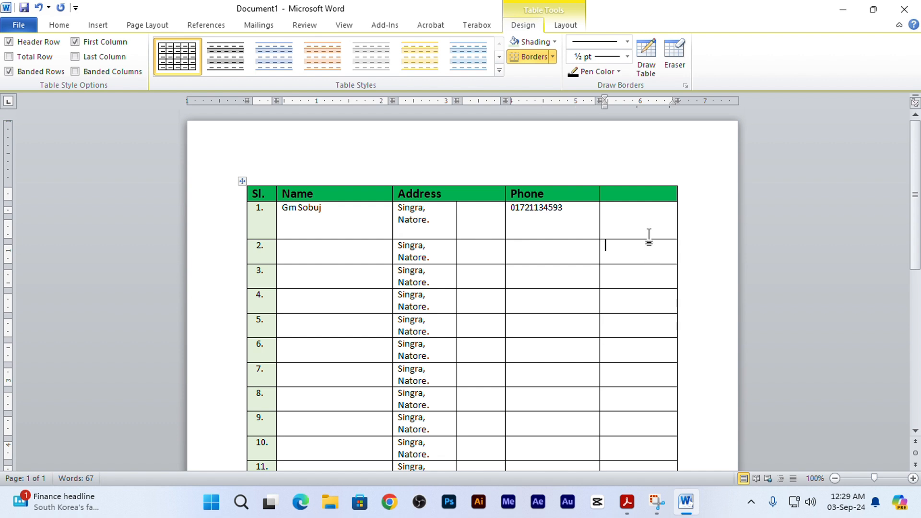
pyautogui.moveTo(648, 240); pyautogui.dragTo(650, 264)
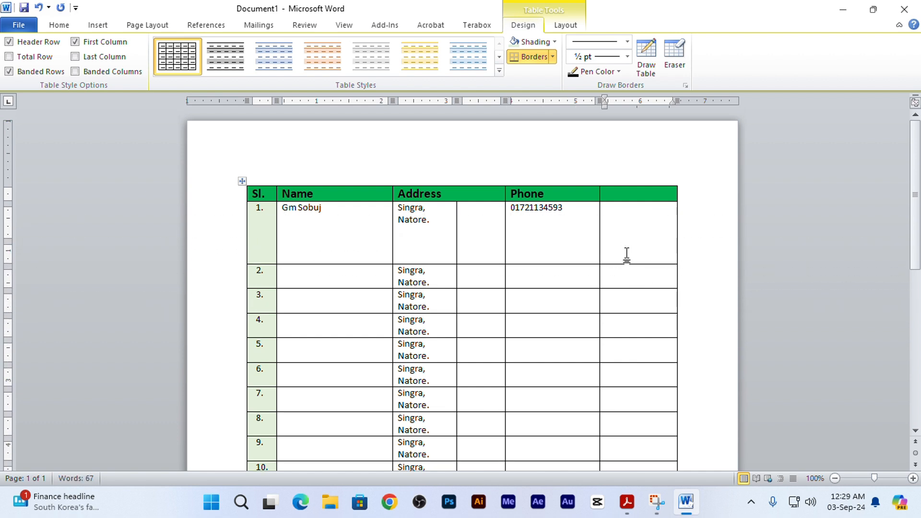
pyautogui.hotkey('ctrl', 'z')
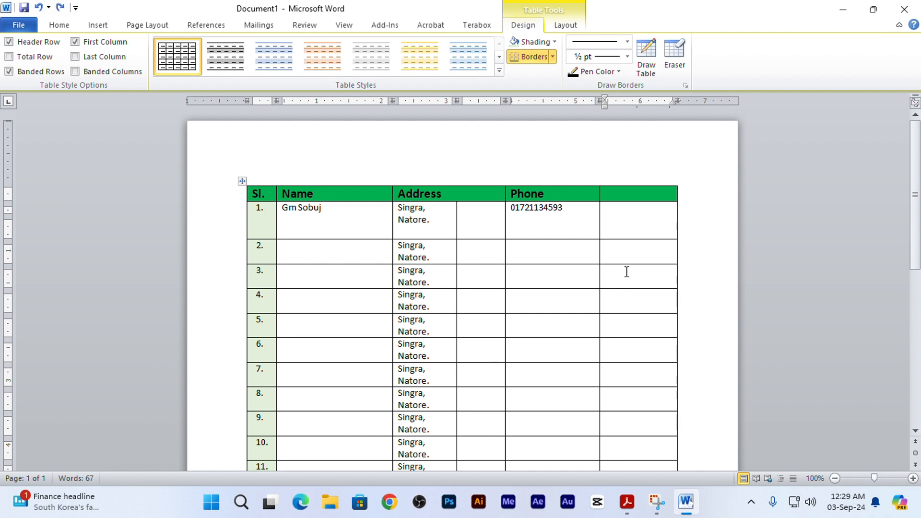
# - Enter the heading Comment in the header cell of the new last column
pyautogui.scroll(-10, 626, 272)
pyautogui.scroll(8, 623, 395)
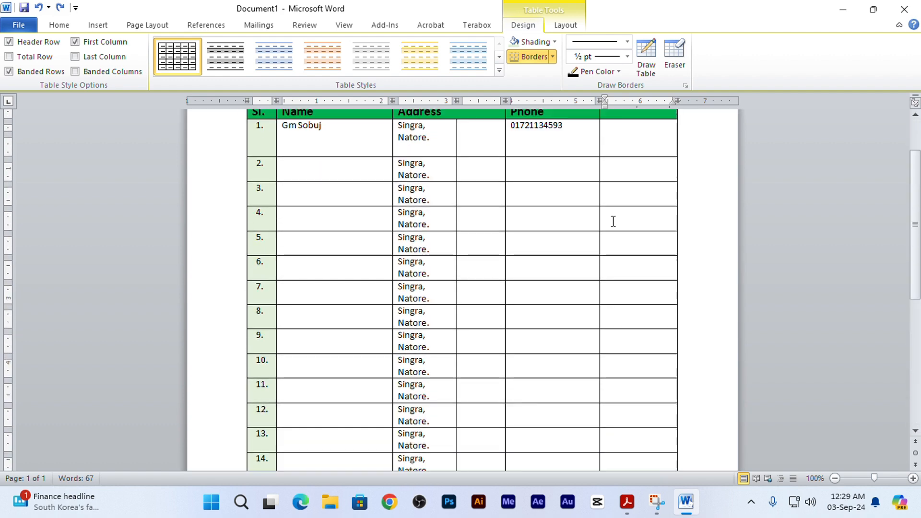
pyautogui.scroll(3, 626, 152)
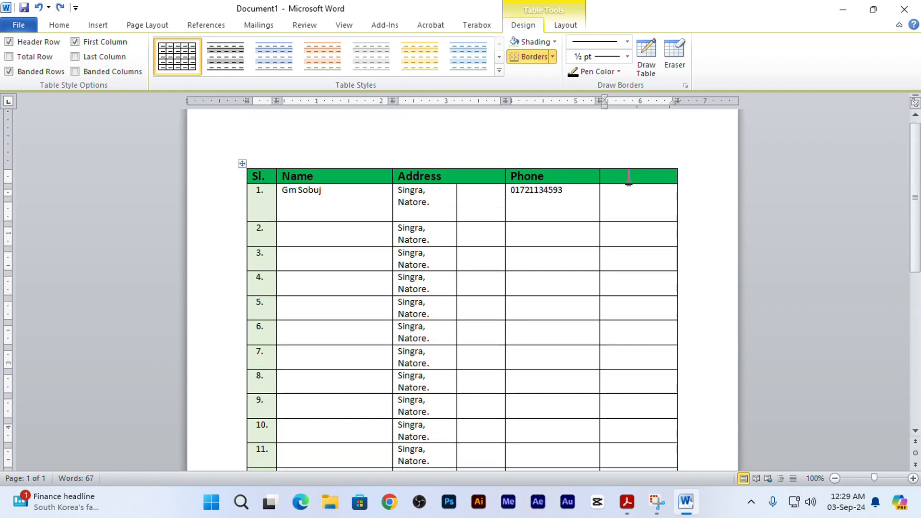
pyautogui.write('Comment')
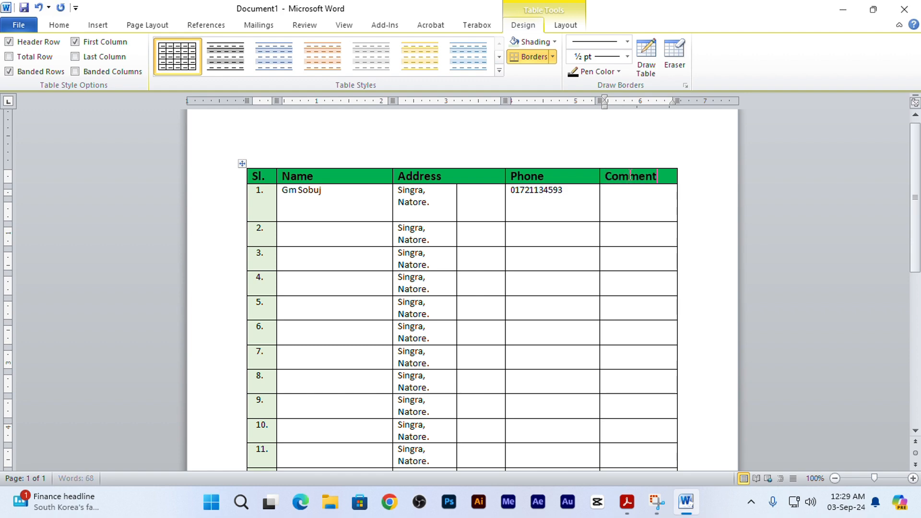
# - Try merging the Comment cells of rows 1 to 20 into one cell and undo the merge
pyautogui.moveTo(641, 210); pyautogui.dragTo(648, 344)
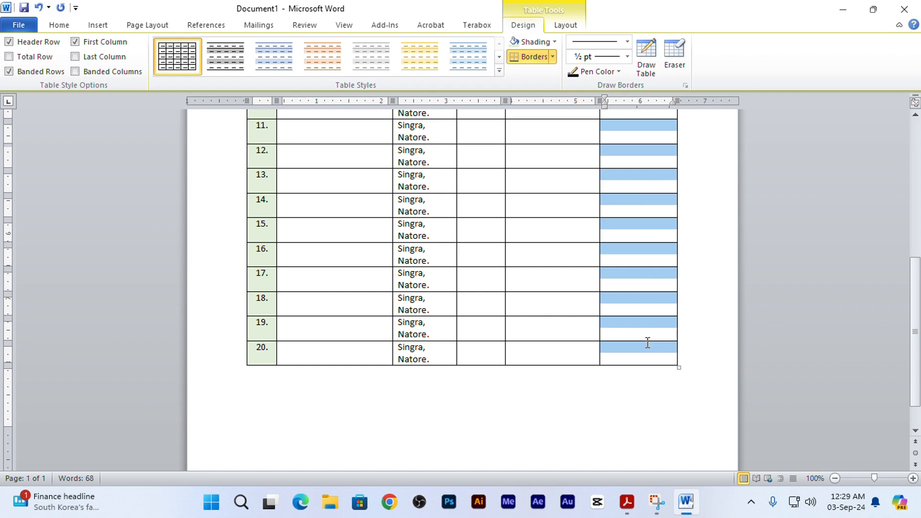
pyautogui.rightClick(647, 344)
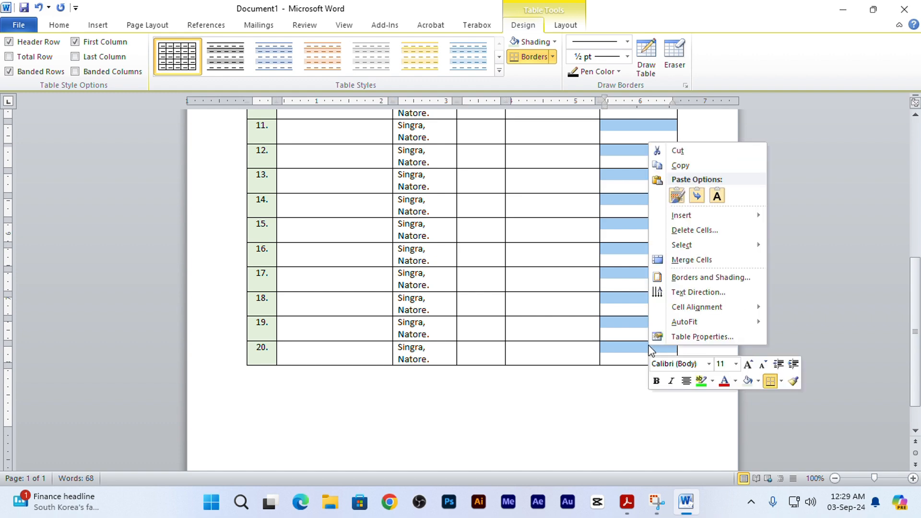
pyautogui.click(691, 260)
pyautogui.scroll(5, 655, 216)
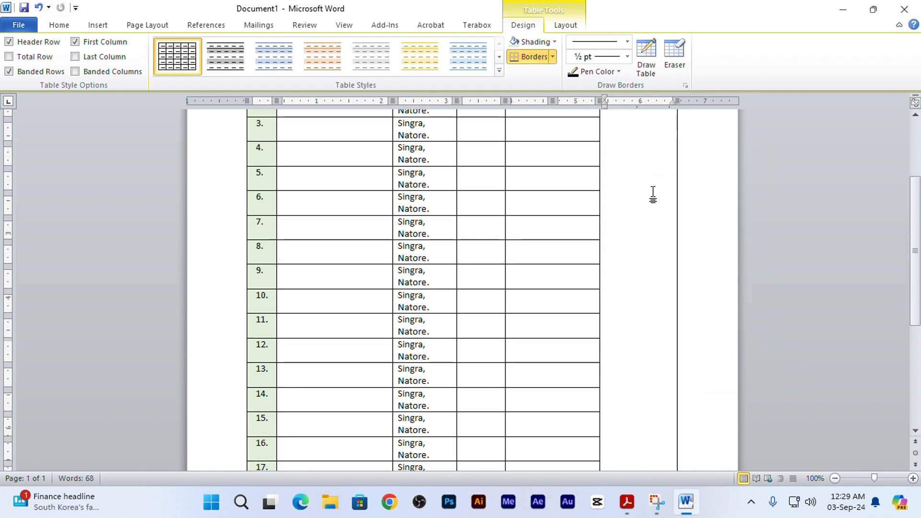
pyautogui.hotkey('ctrl', 'z')
pyautogui.click(675, 56)
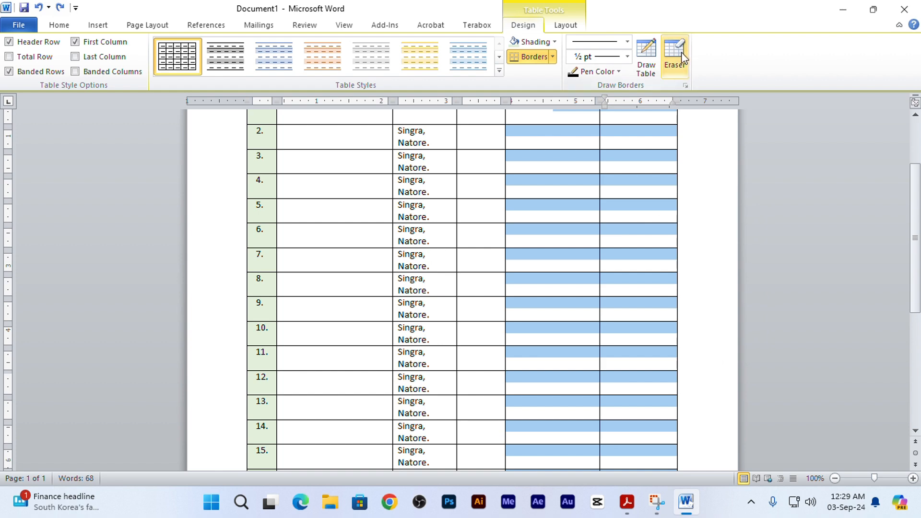
pyautogui.scroll(3, 697, 118)
pyautogui.press('Escape')
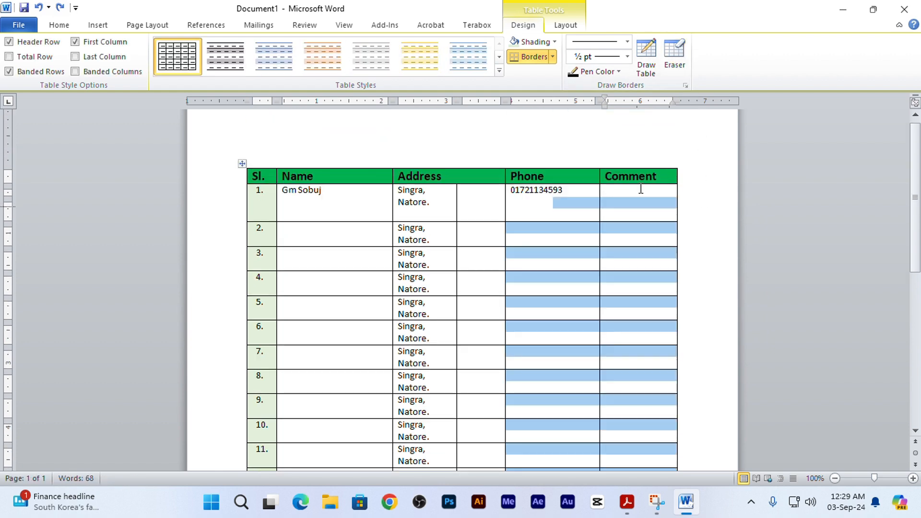
# - Erase the dividing lines between the Comment cells of rows 1 to 20 with the Eraser, leaving one tall cell below the header
pyautogui.click(676, 60)
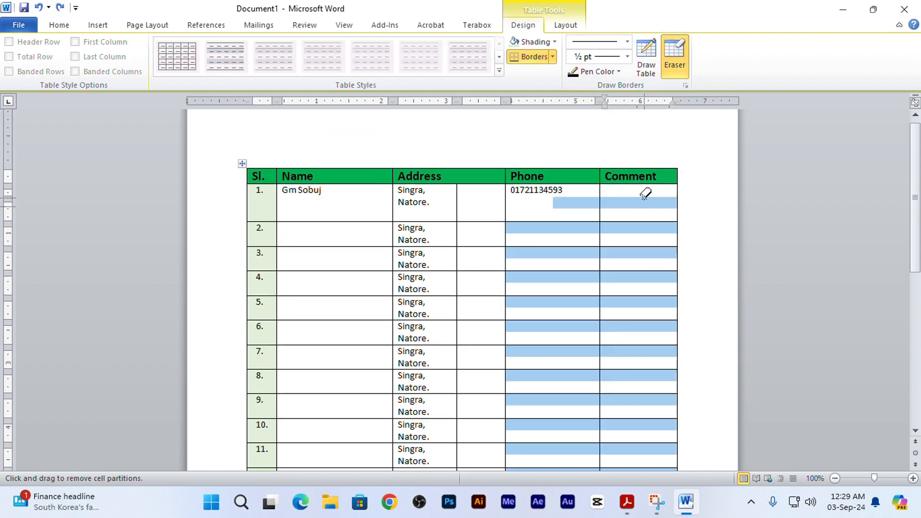
pyautogui.moveTo(644, 194)
pyautogui.mouseDown()
pyautogui.moveTo(635, 335)
pyautogui.moveTo(622, 339)
pyautogui.moveTo(653, 274)
pyautogui.moveTo(644, 194)
pyautogui.moveTo(635, 417)
pyautogui.mouseUp()
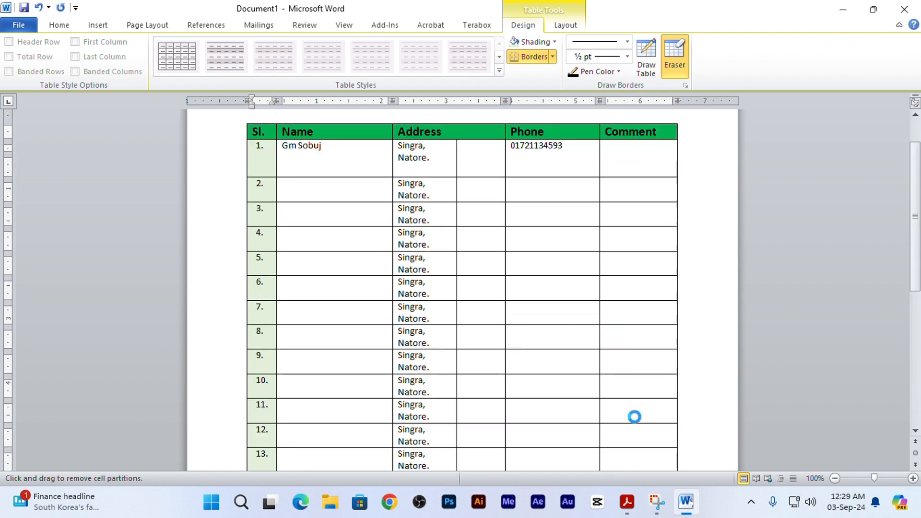
pyautogui.scroll(-2, 627, 320)
pyautogui.scroll(-4, 627, 320)
pyautogui.moveTo(634, 199); pyautogui.dragTo(641, 427)
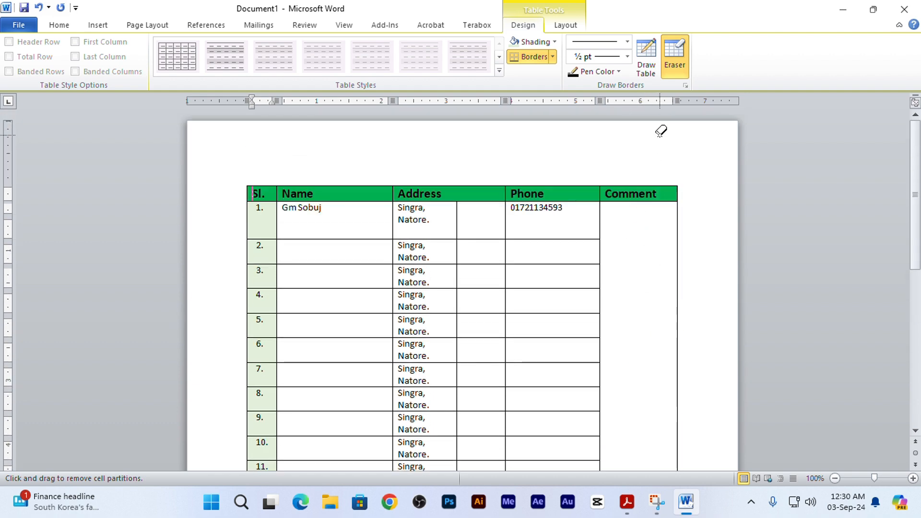
pyautogui.click(676, 43)
pyautogui.click(724, 255)
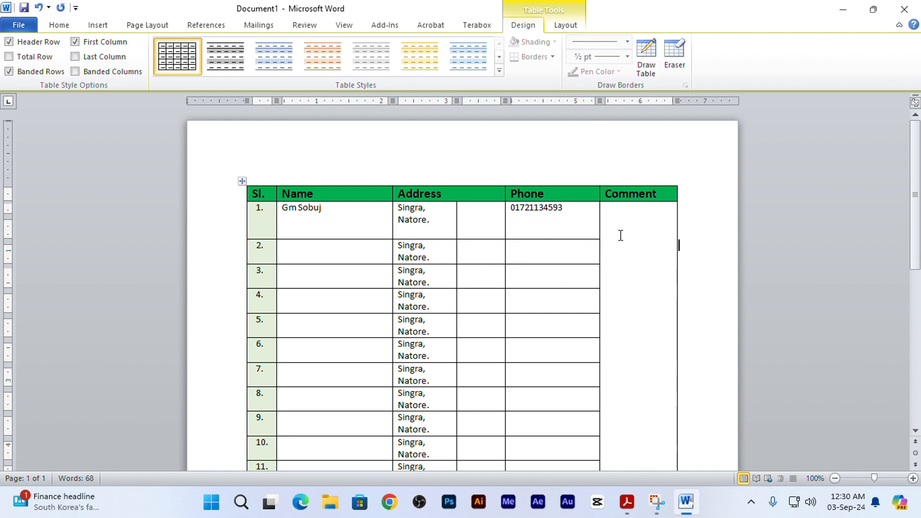
pyautogui.scroll(-9, 620, 235)
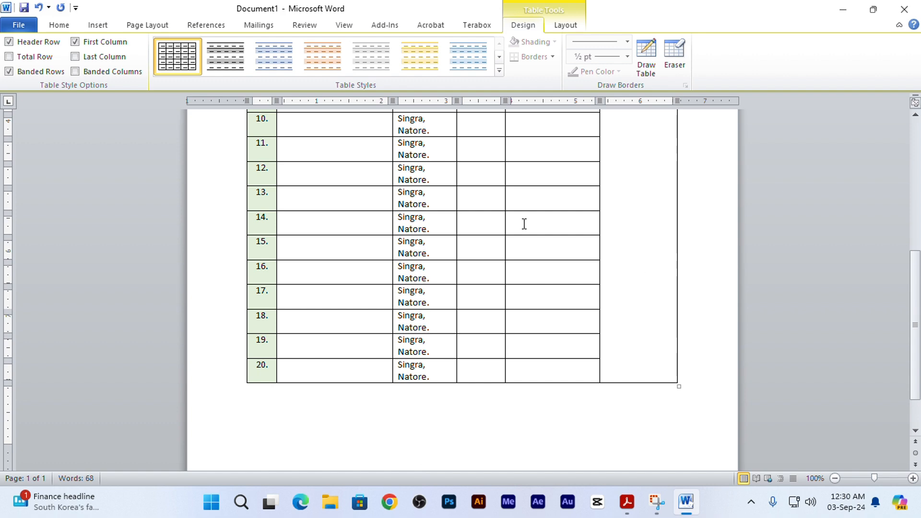
pyautogui.scroll(9, 654, 216)
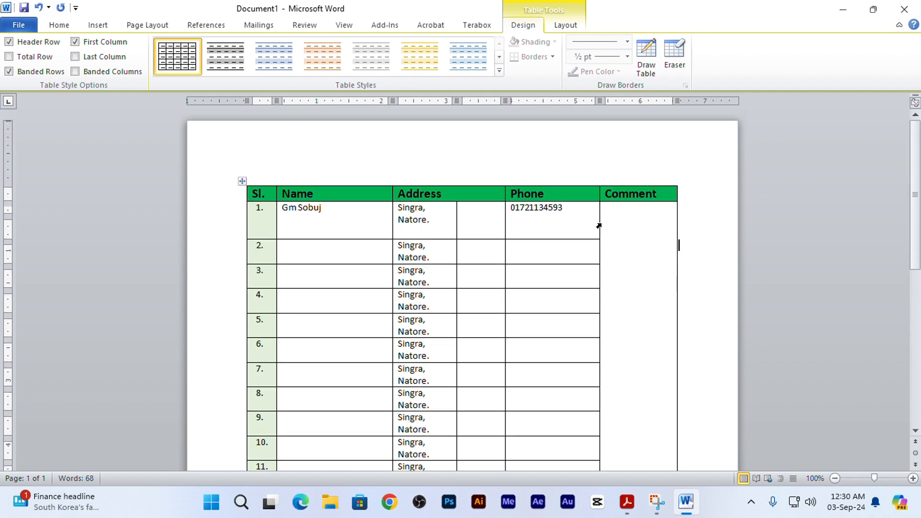
pyautogui.click(648, 243)
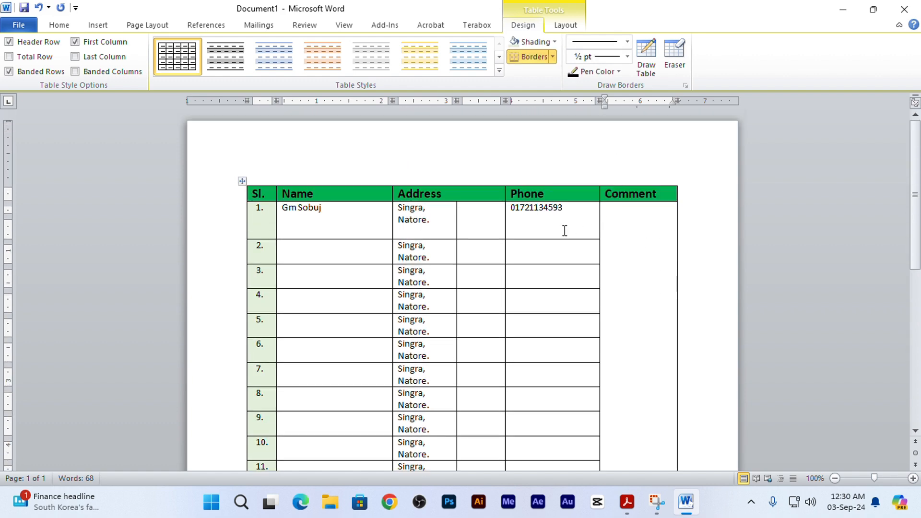
# - Try applying the built-in table style with a green header row and green first column to the whole table, and undo it
pyautogui.click(242, 182)
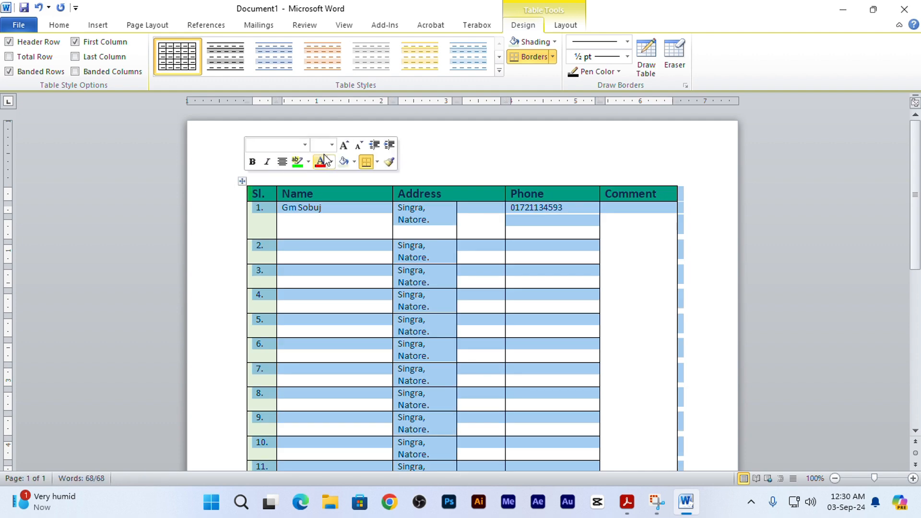
pyautogui.click(499, 71)
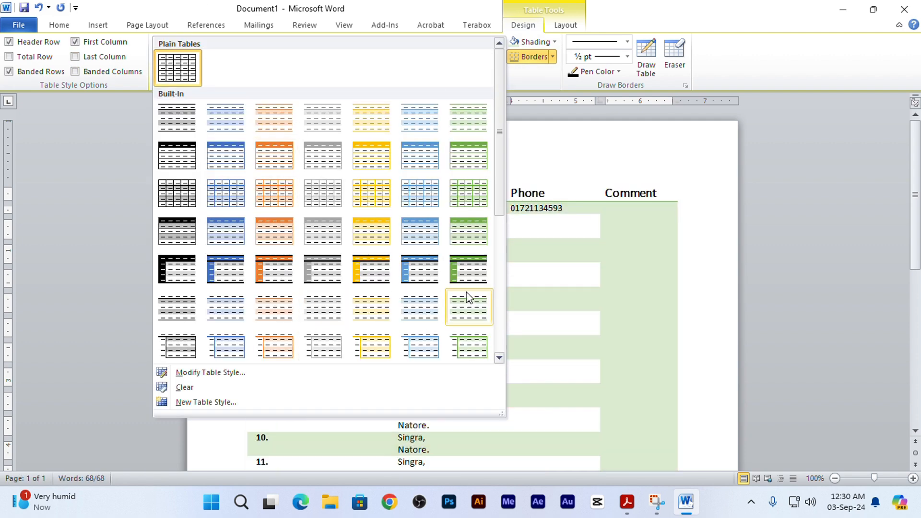
pyautogui.click(469, 282)
pyautogui.click(613, 269)
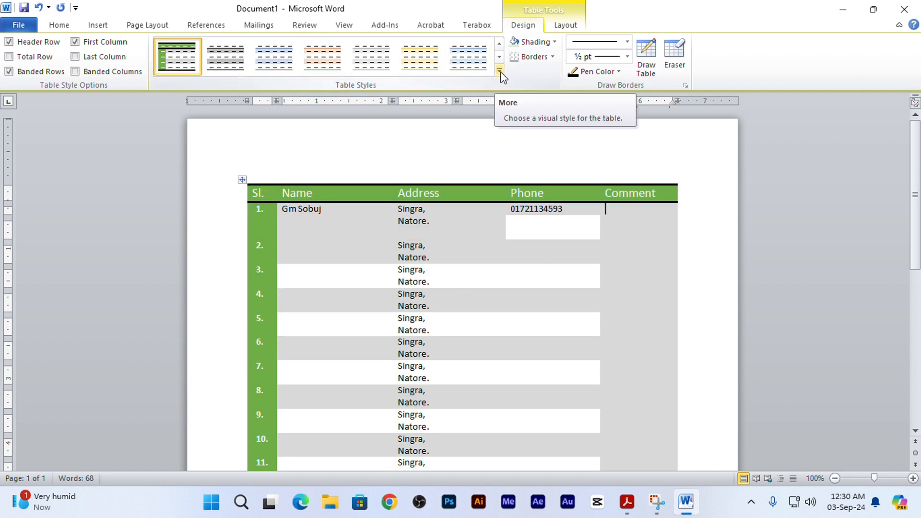
pyautogui.hotkey('ctrl', 'z')
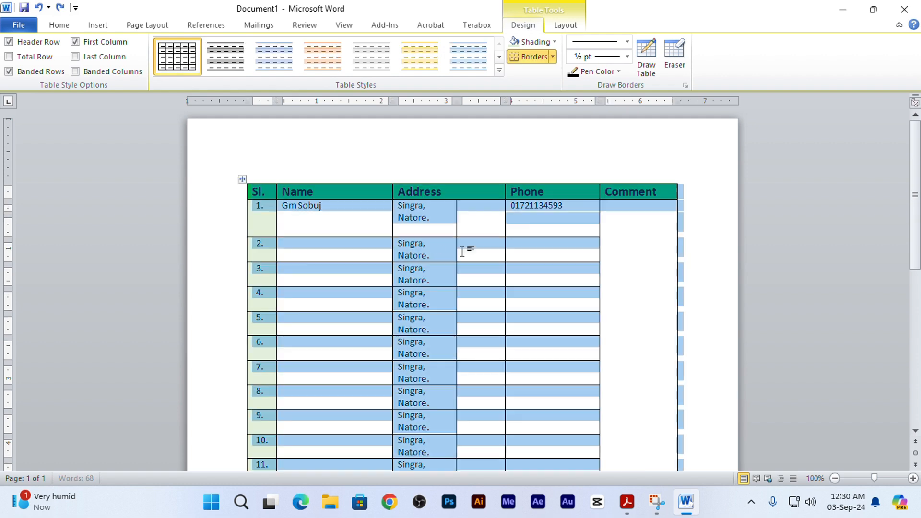
pyautogui.click(323, 218)
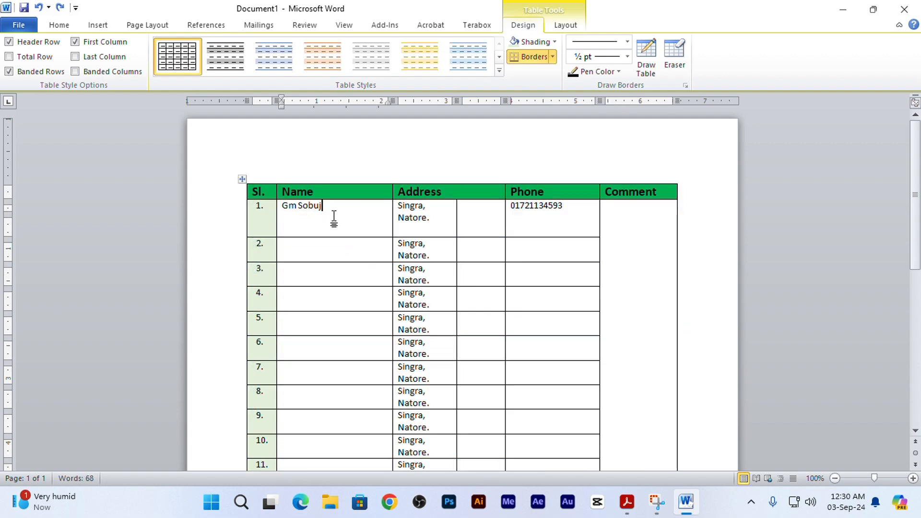